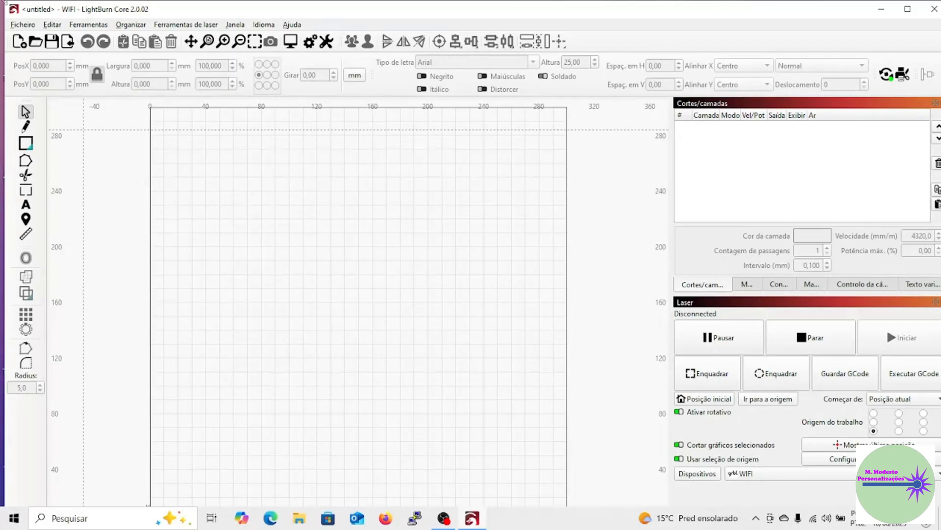
Start exporting the preferences to the Downloads folder, entering "Configuração lighburn" as the file name.
click(23, 25)
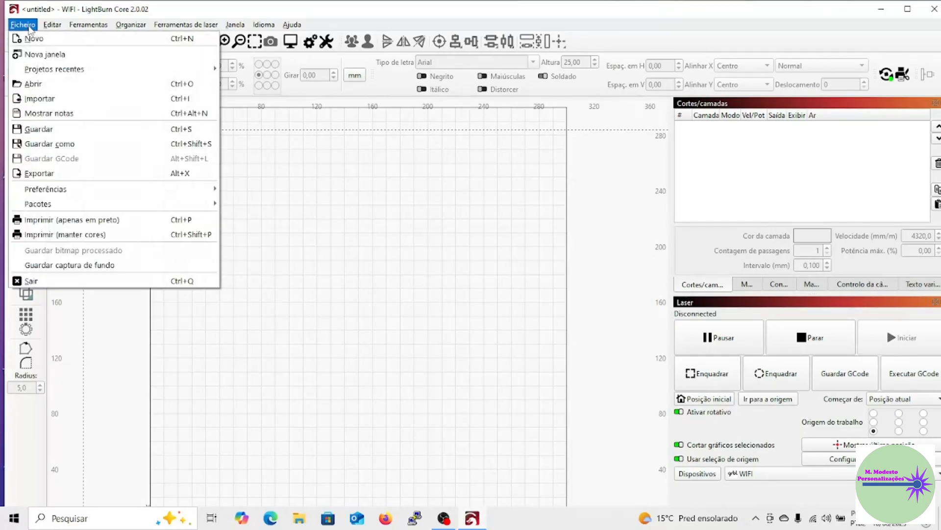
mouse_move(130, 188)
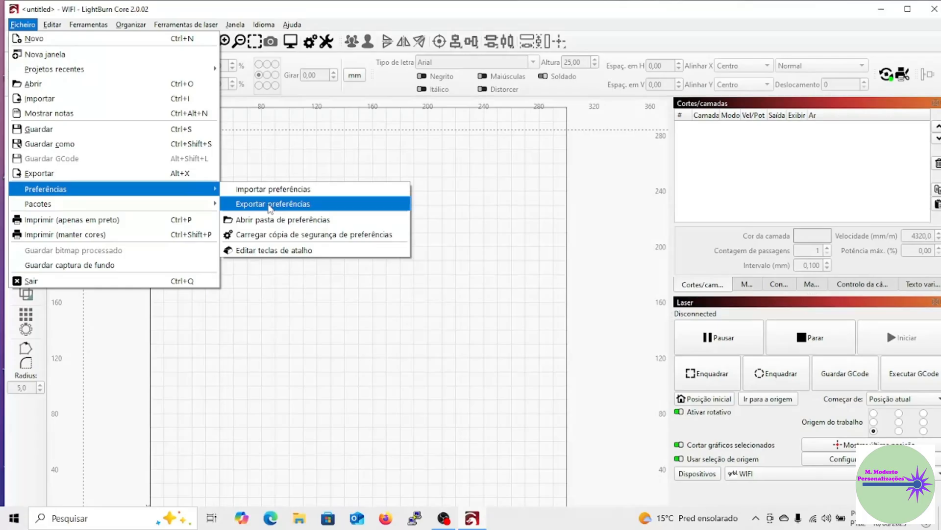
click(269, 204)
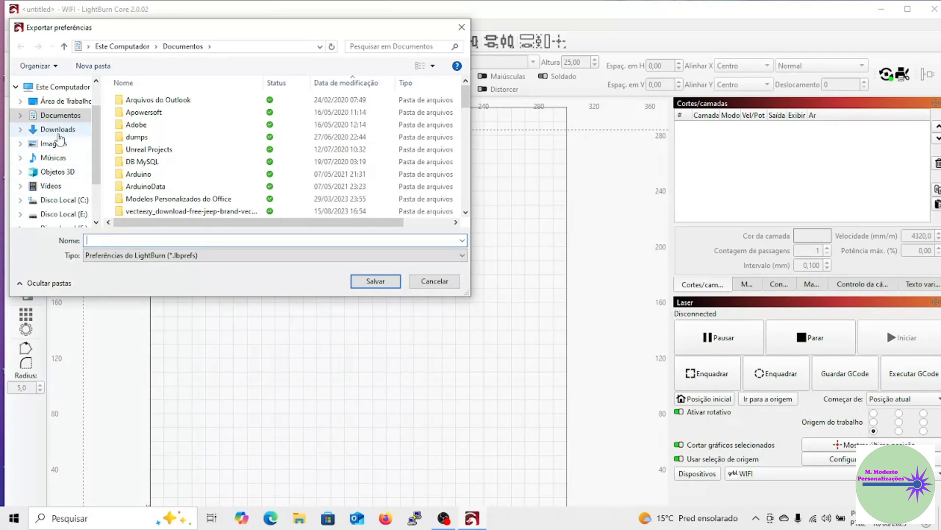
click(54, 129)
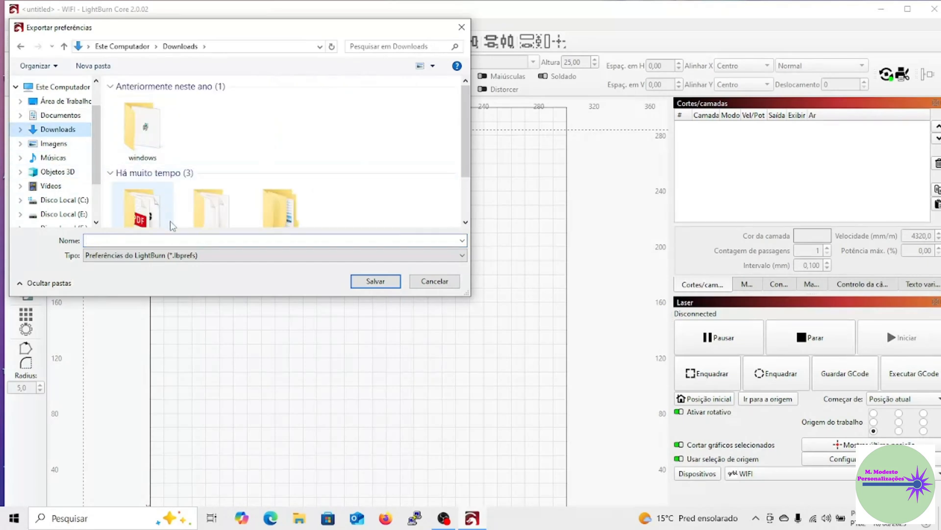
click(170, 240)
text(C)
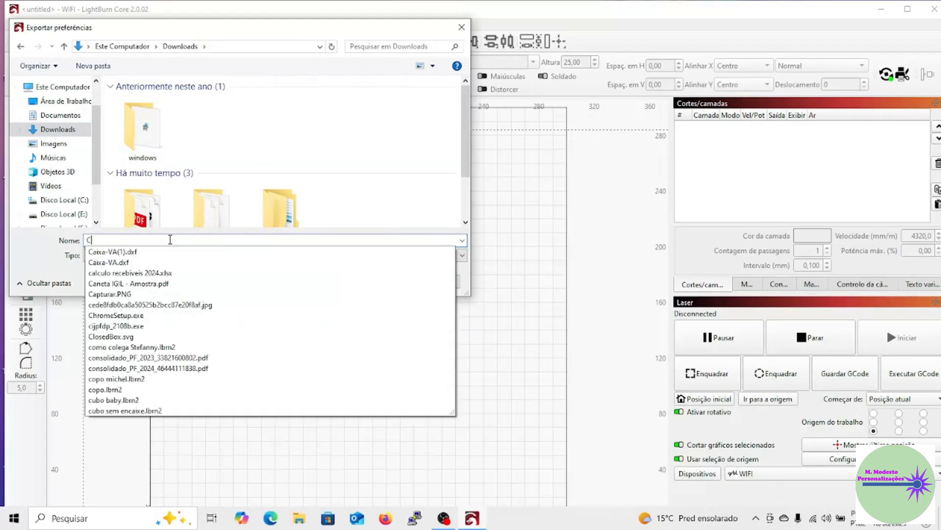
text(onfiguração l)
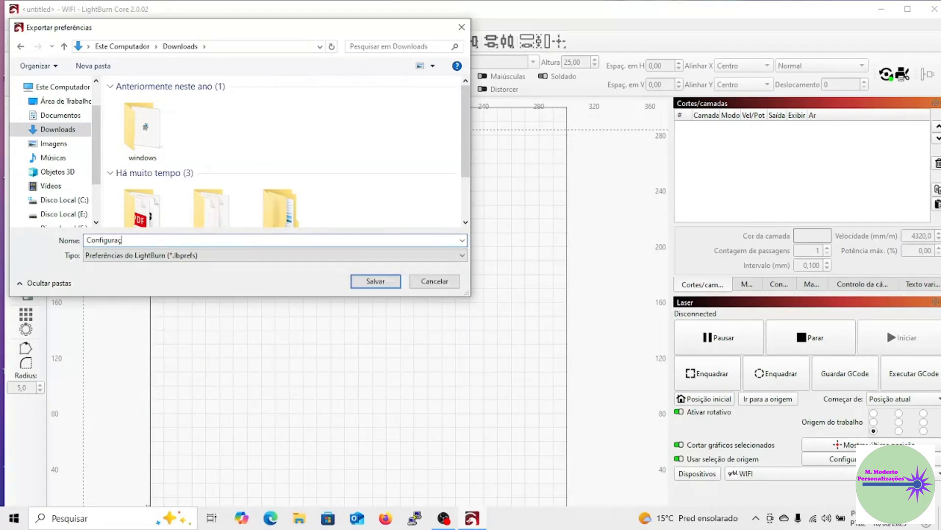
text(ighburg)
key(BackSpace)
text(n)
Change the preferences file name to "Preferencias lighburn" and save the export.
double_click(112, 239)
text(Preferencia)
key(BackSpace)
text(s)
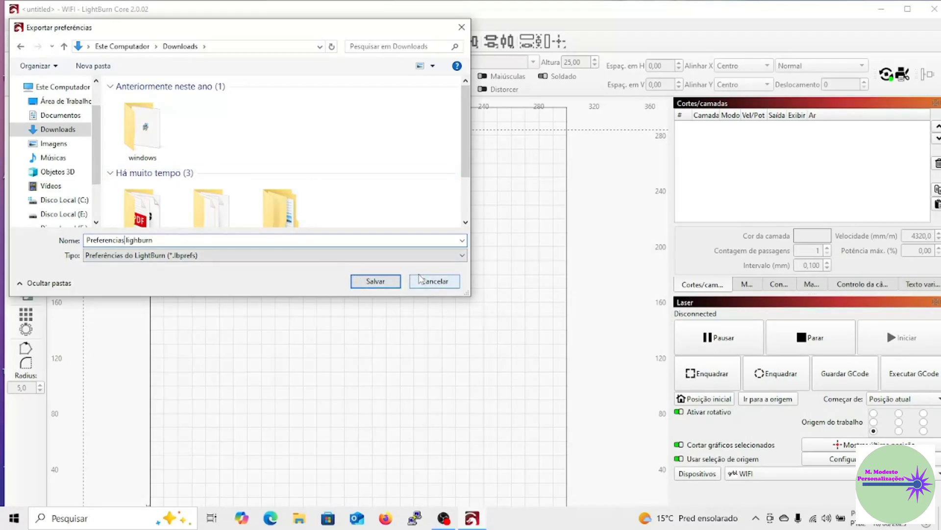
click(375, 282)
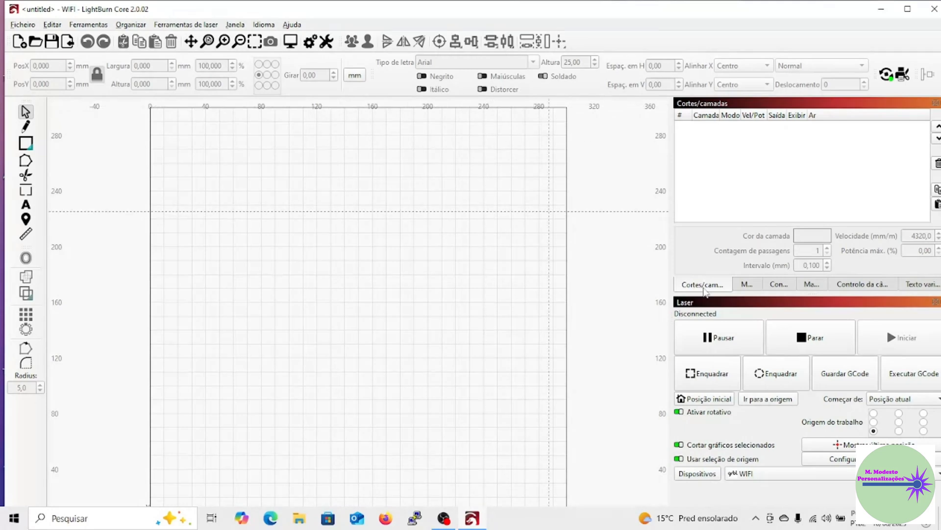
Switch the active device to Congrow and dock the art library with the Laser controls in the maximized window, showing the Laser controls.
click(817, 474)
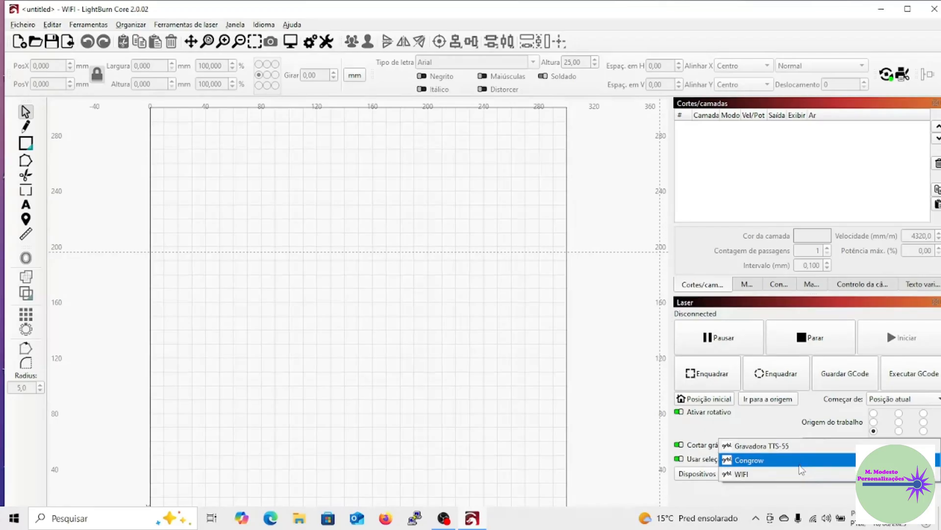
click(789, 464)
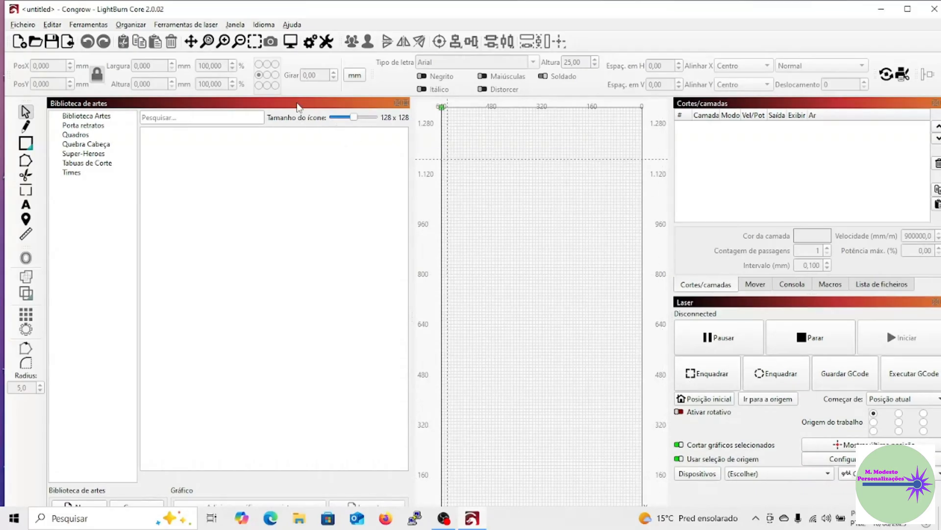
drag(297, 107, 782, 368)
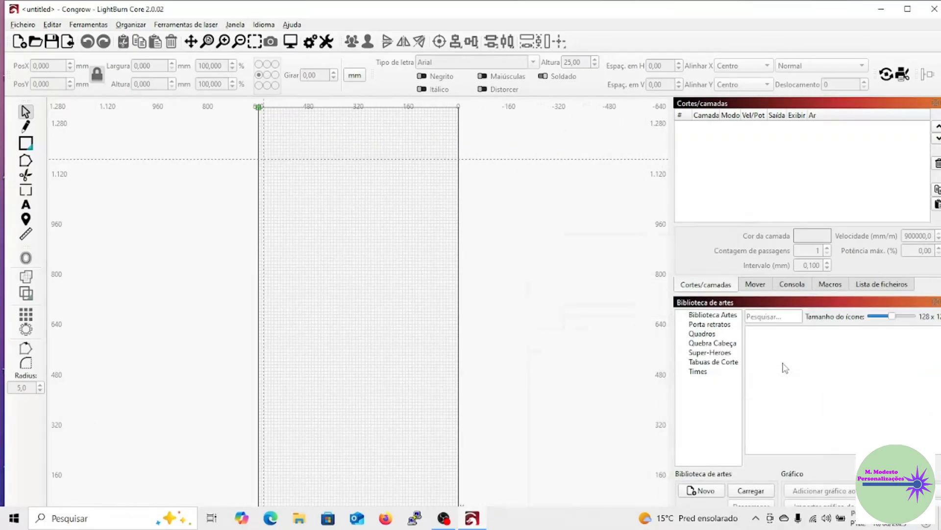
click(902, 9)
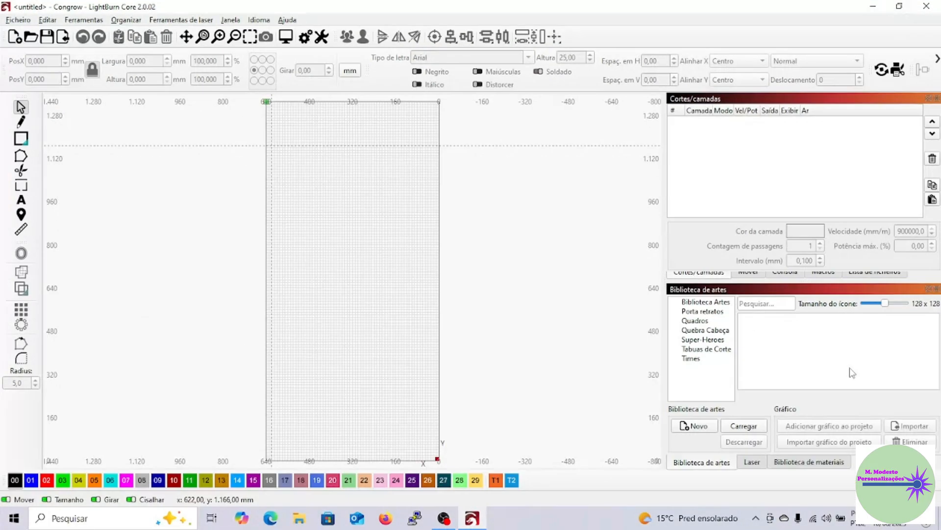
click(752, 461)
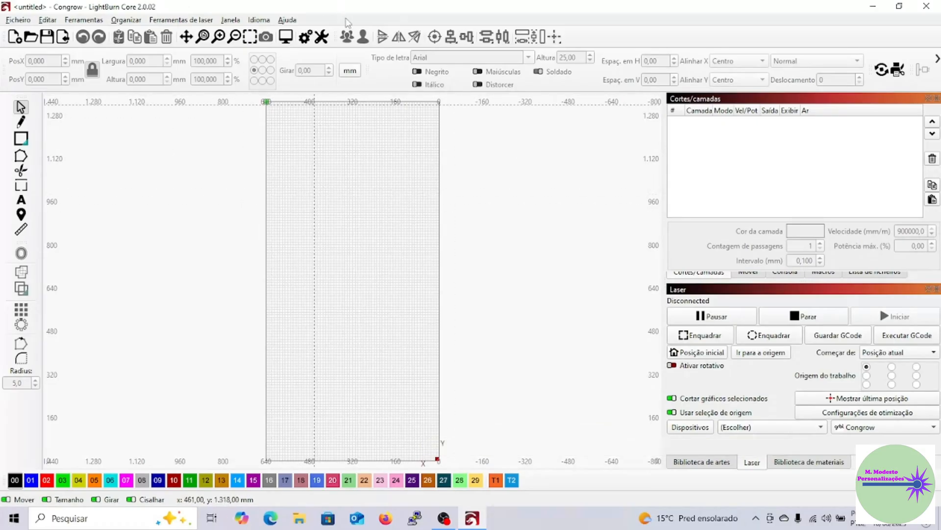
Examine the editor settings and the Congrow device settings, including dimensions, basic options, job checklist, GCode and additional settings.
click(306, 37)
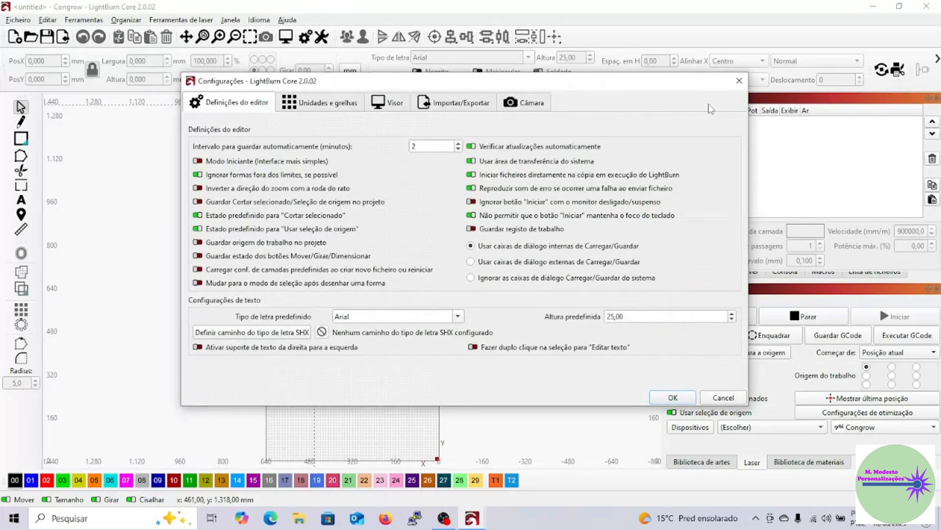
click(737, 84)
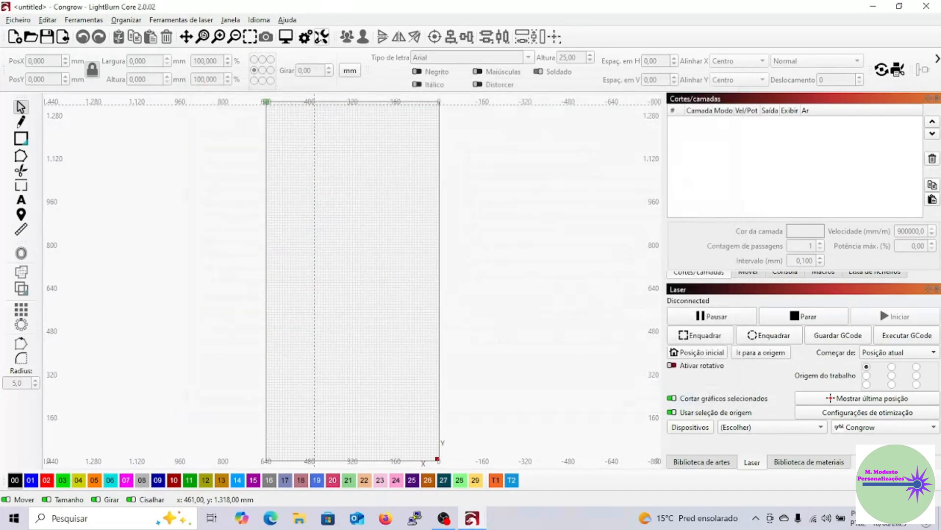
click(321, 36)
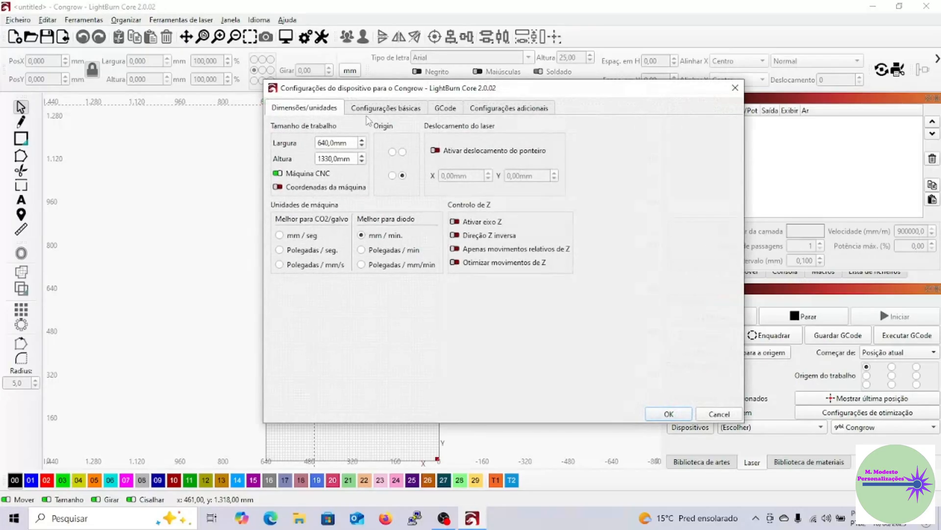
click(407, 112)
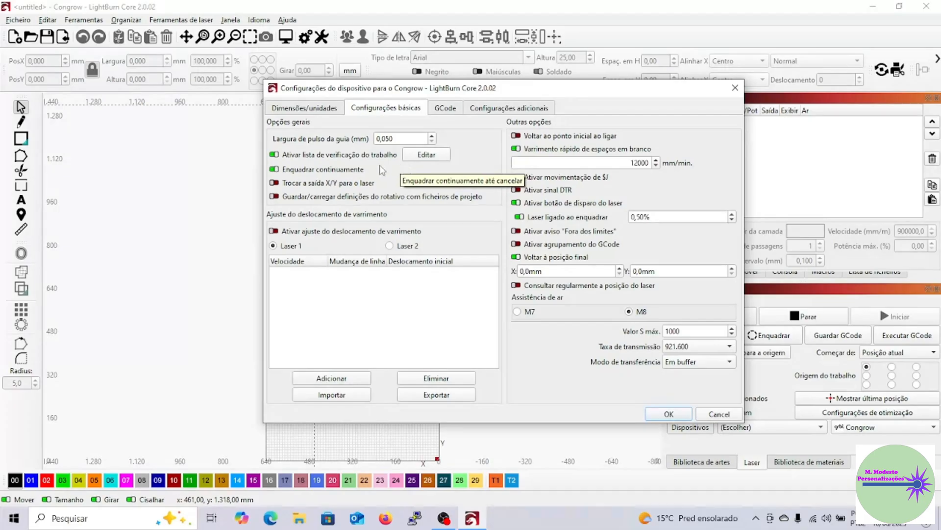
click(426, 155)
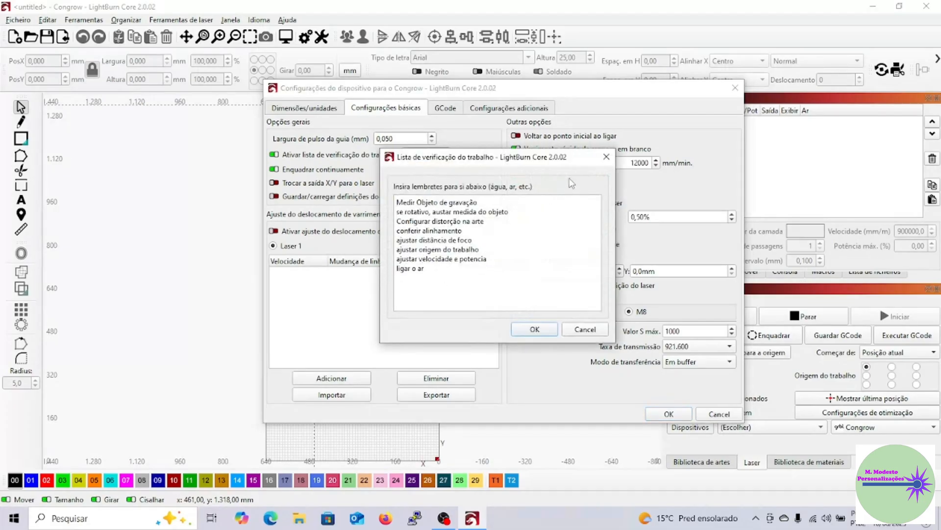
click(607, 158)
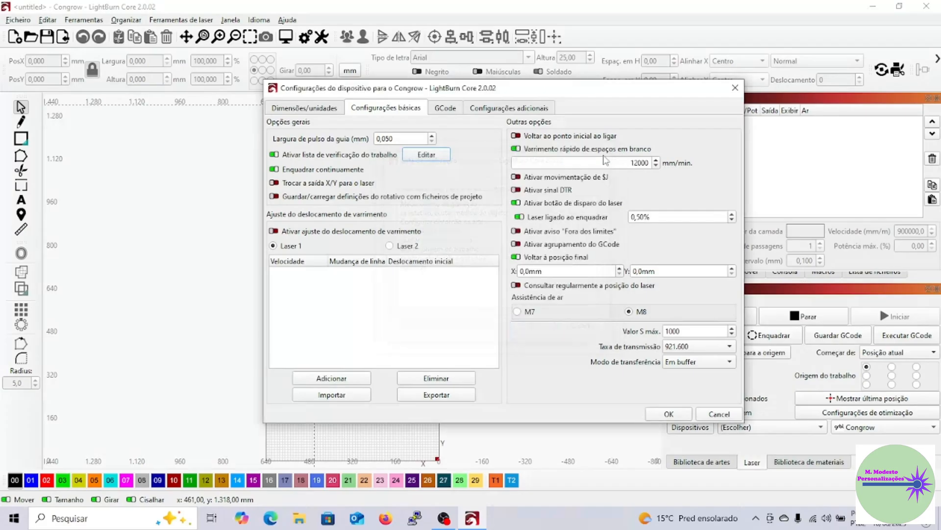
click(445, 111)
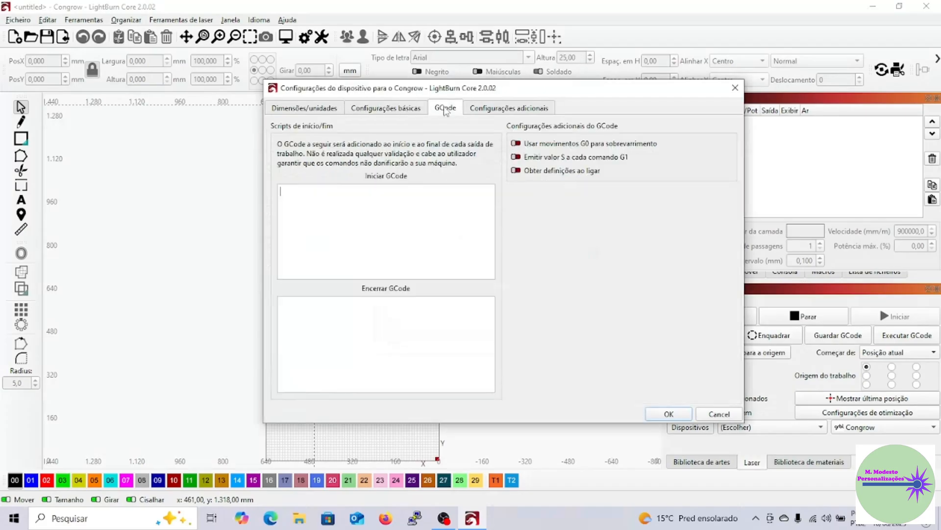
click(492, 114)
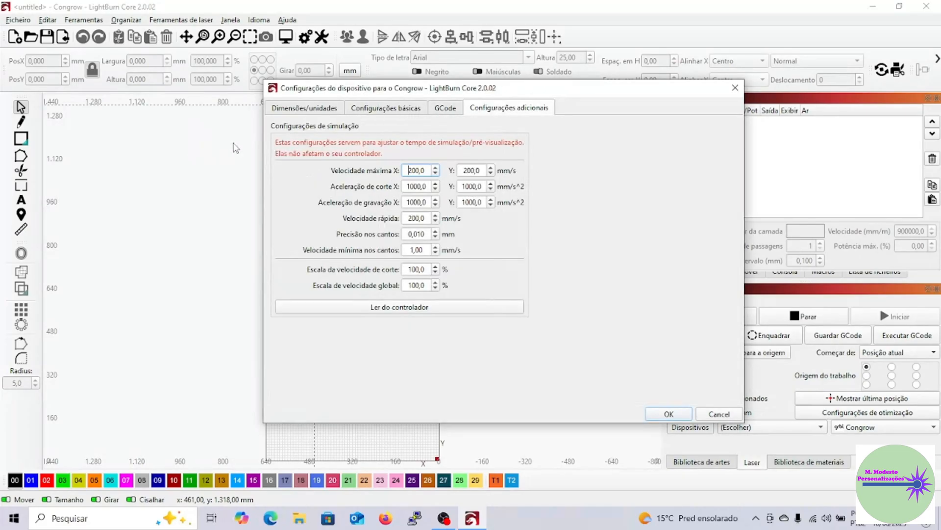
click(320, 107)
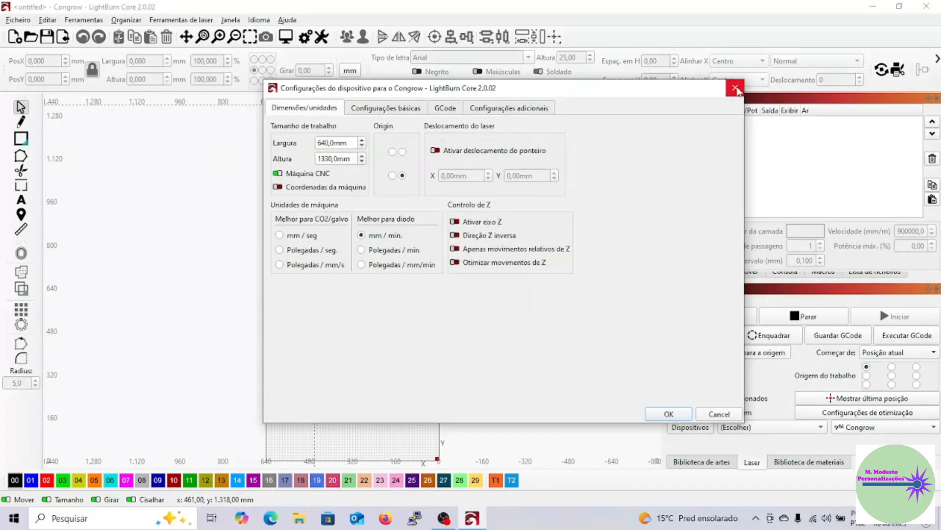
click(736, 89)
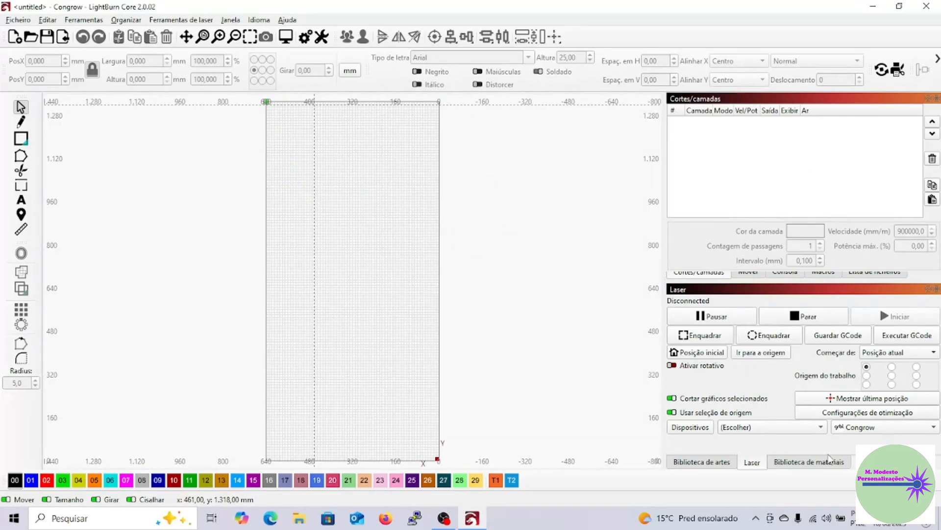
Start exporting the Congrow device from the device list as a LightBurn package in the Downloads folder.
click(690, 427)
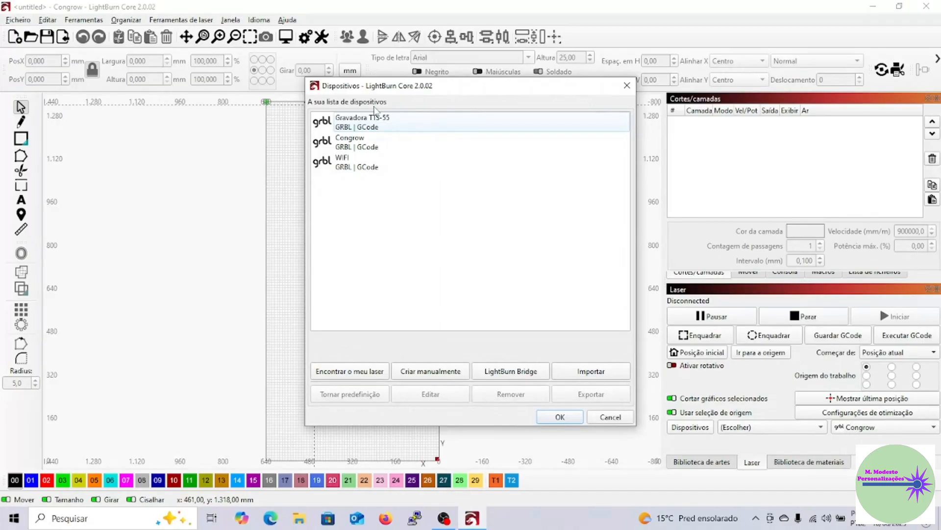
click(372, 147)
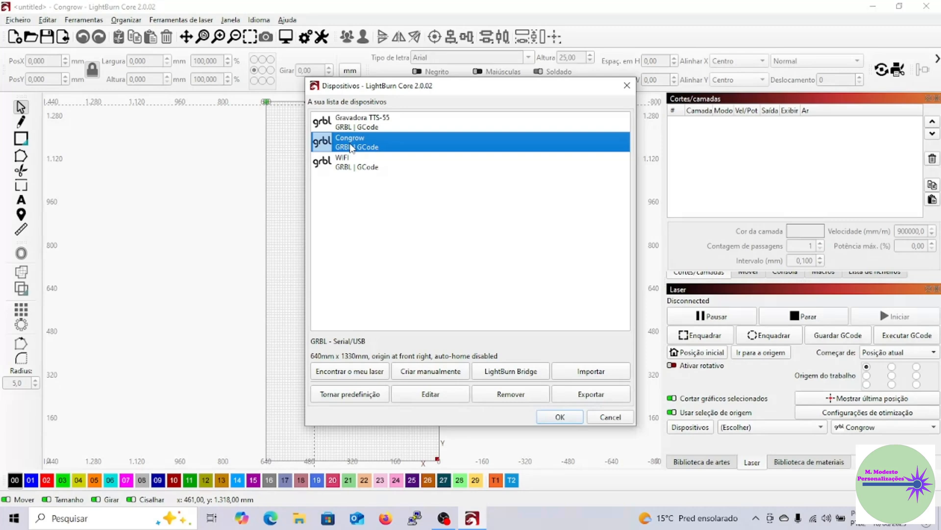
click(589, 397)
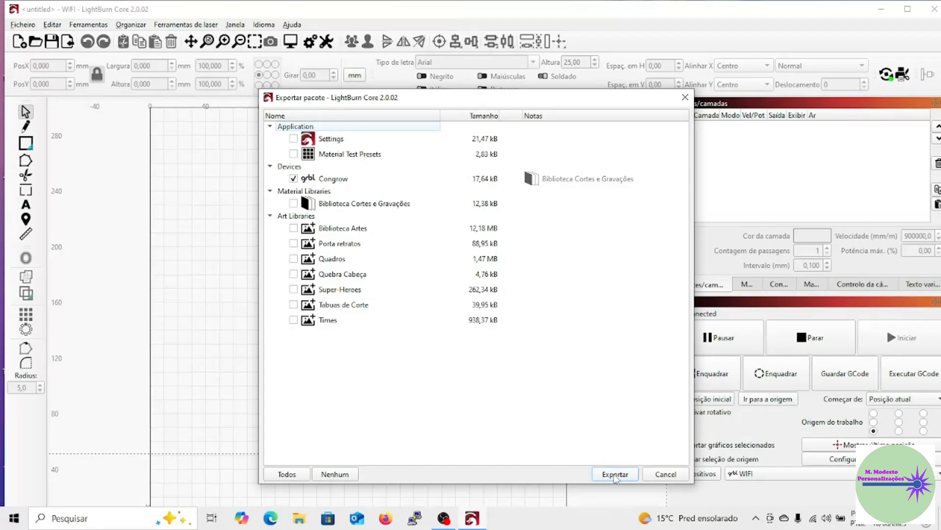
click(616, 475)
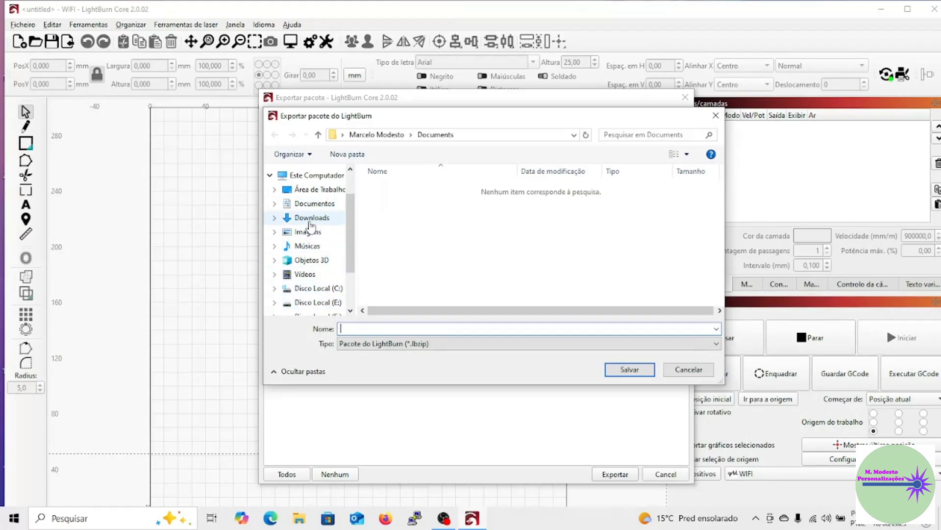
click(309, 223)
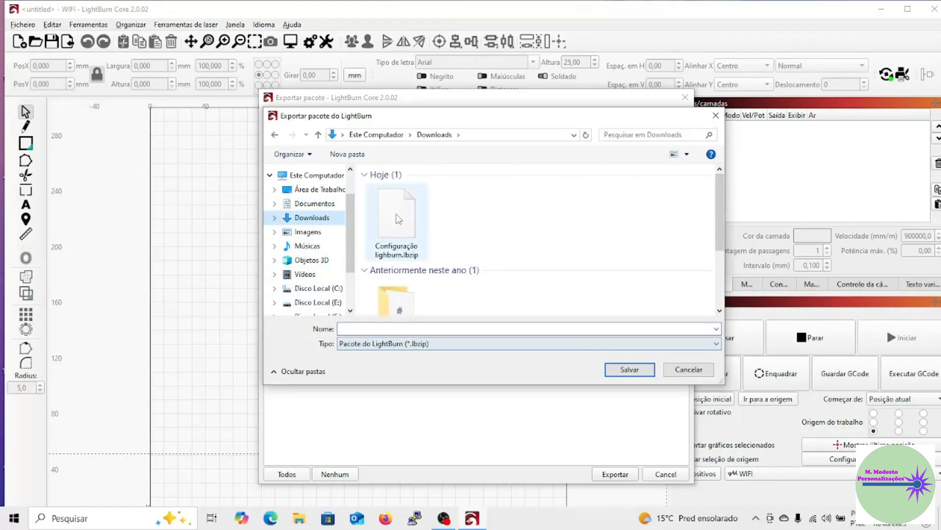
Save the device package as "Configuração parametros lighburn.lbzip" and close the device list.
click(398, 219)
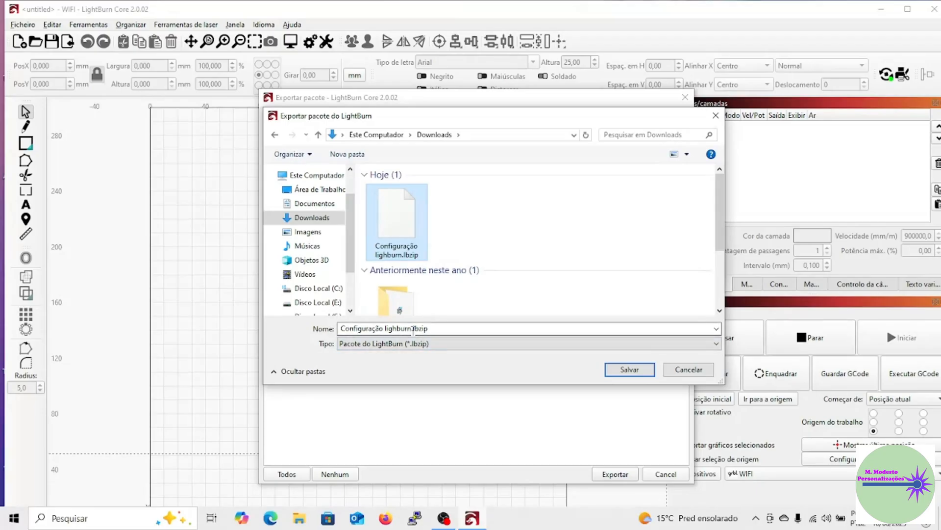
click(412, 332)
click(411, 331)
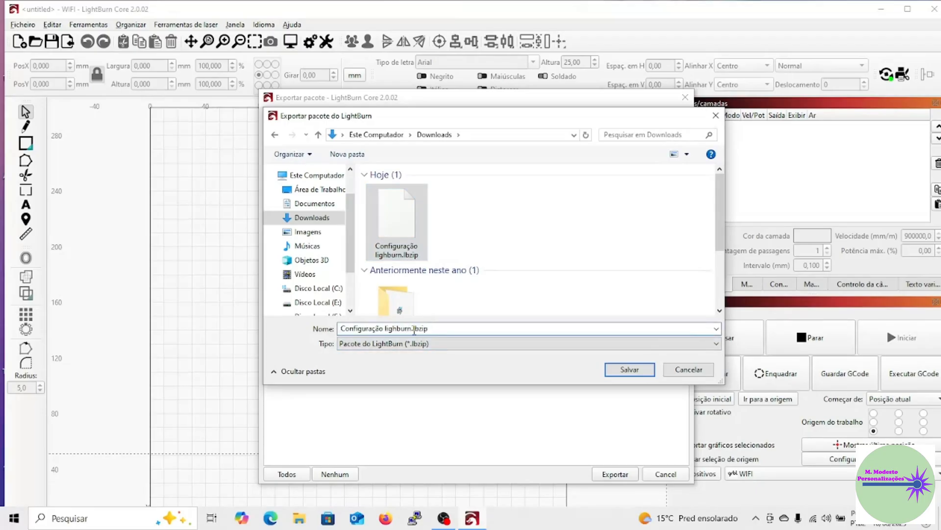
drag(412, 329, 283, 328)
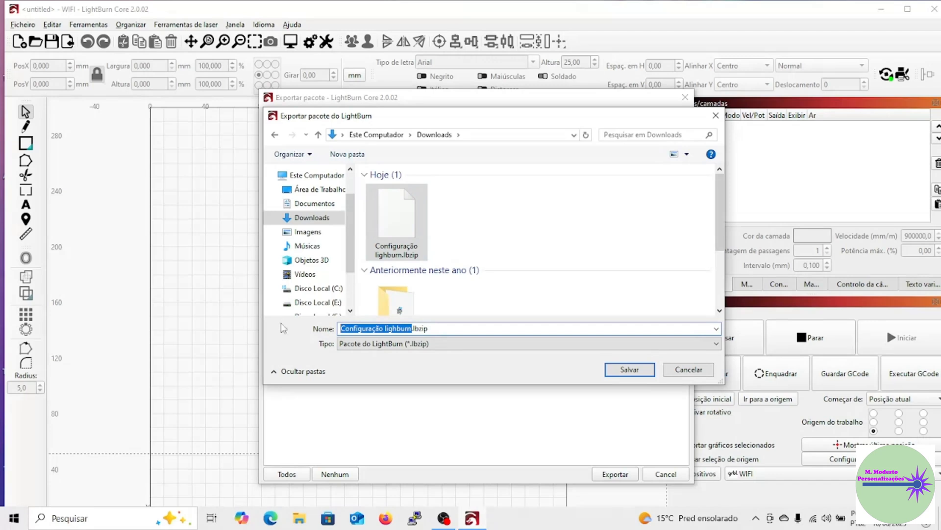
text(Configura)
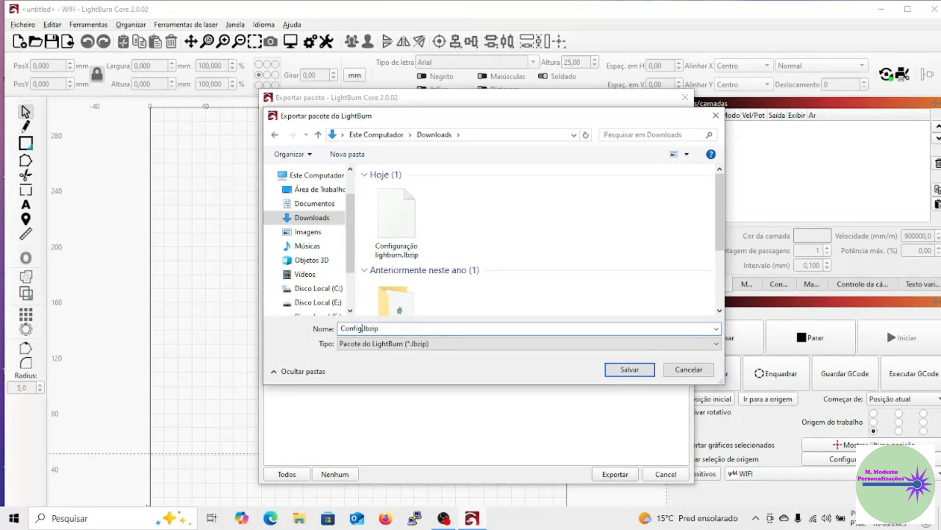
text(ção parametros lighburn)
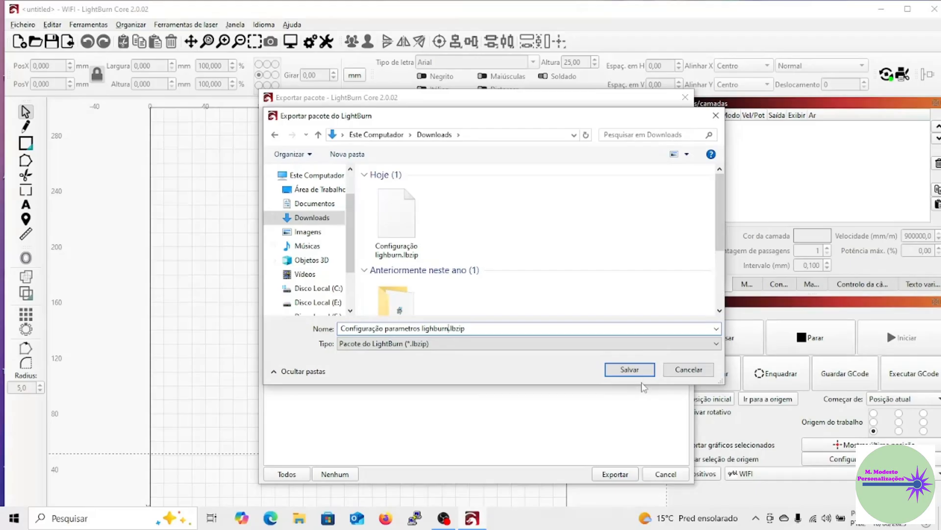
click(639, 371)
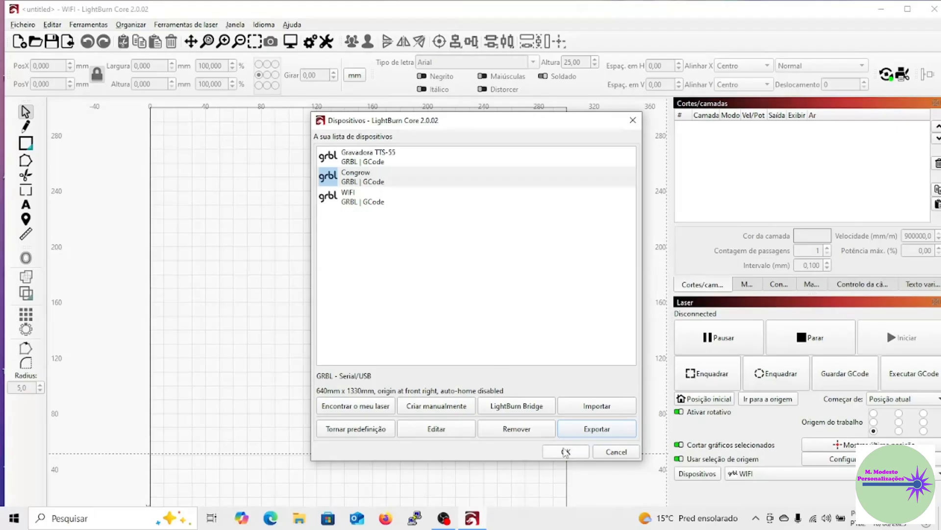
click(566, 452)
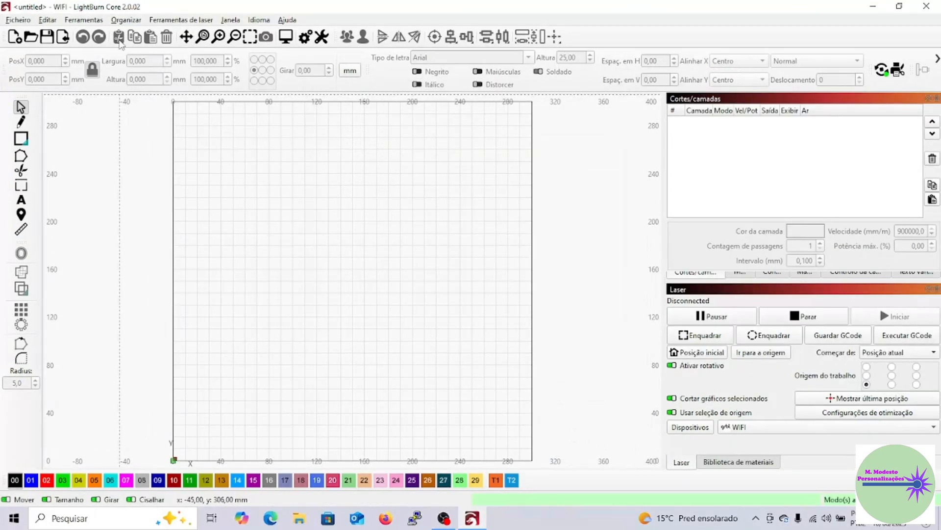
click(182, 20)
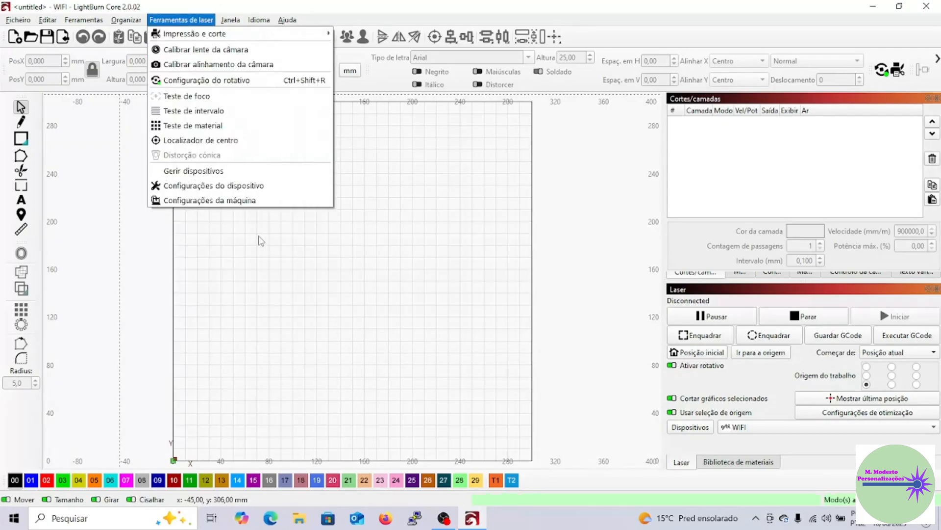
click(236, 206)
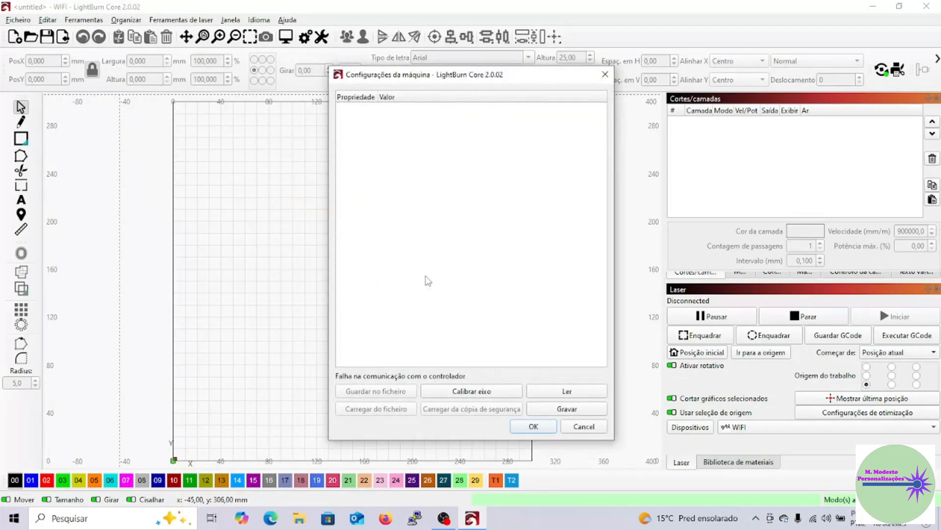
click(606, 75)
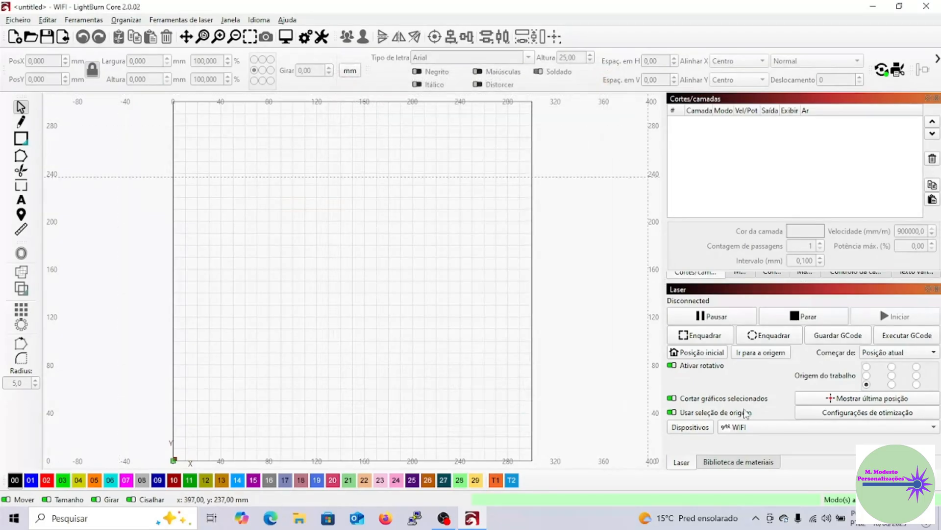
Switch the active device to Congrow, check its console output and return to the cuts and layers view.
click(760, 434)
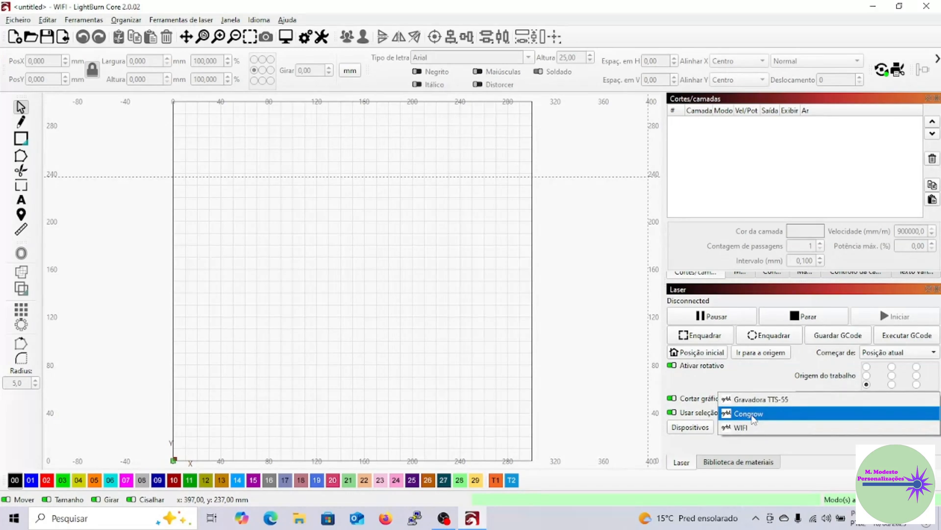
click(754, 418)
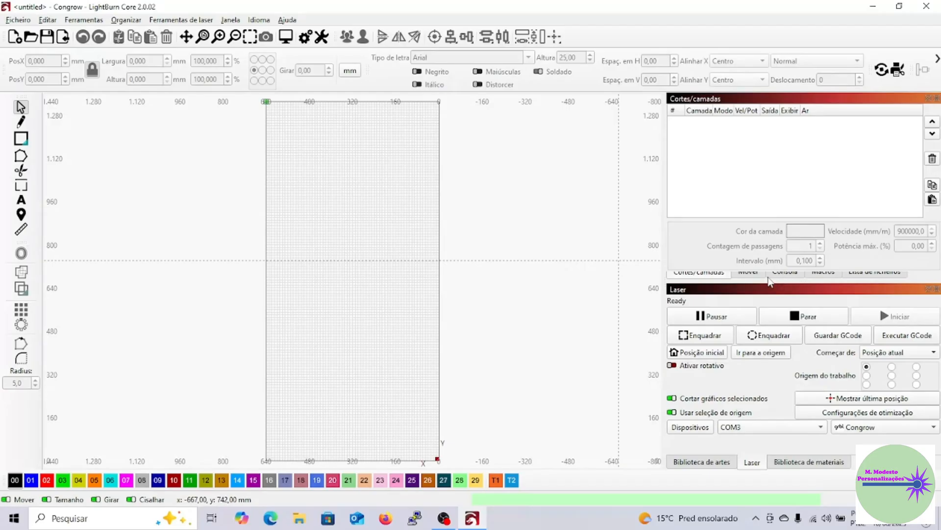
click(785, 273)
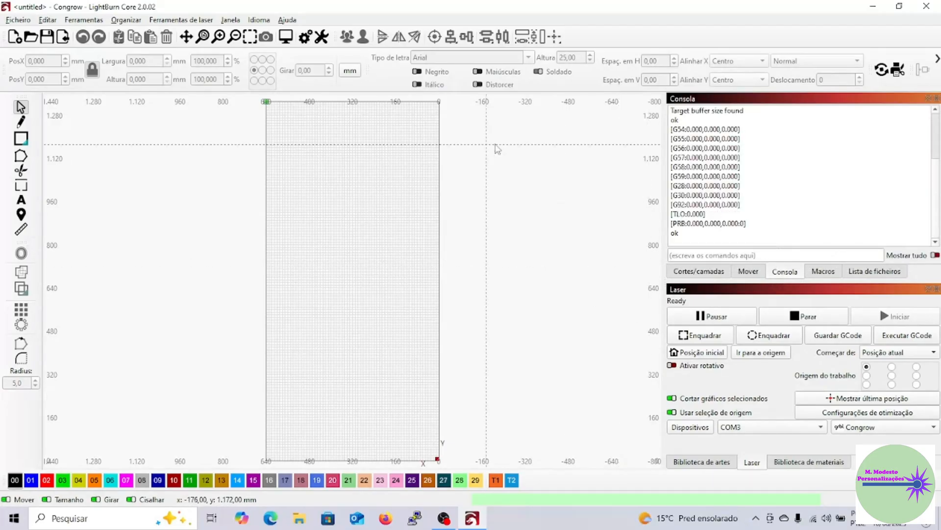
click(693, 277)
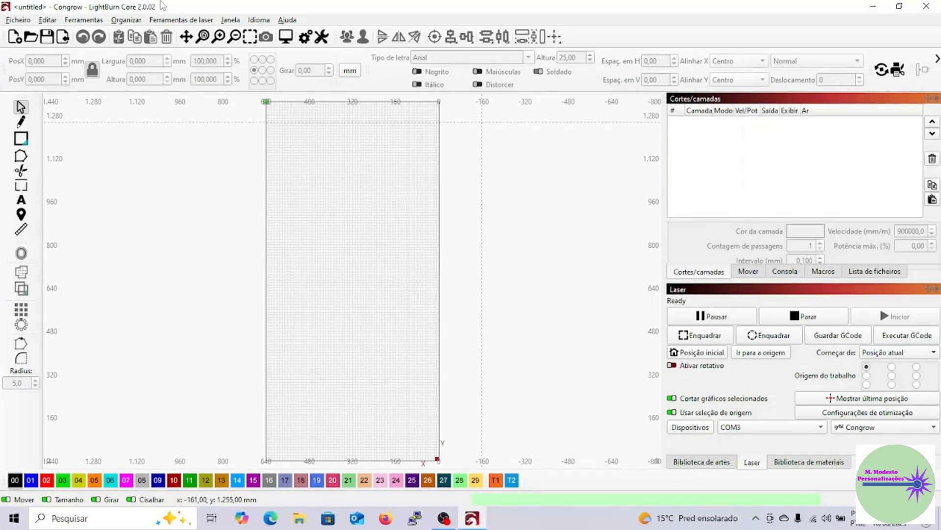
Open the Congrow machine settings and start saving them to a file in the Downloads folder.
click(175, 22)
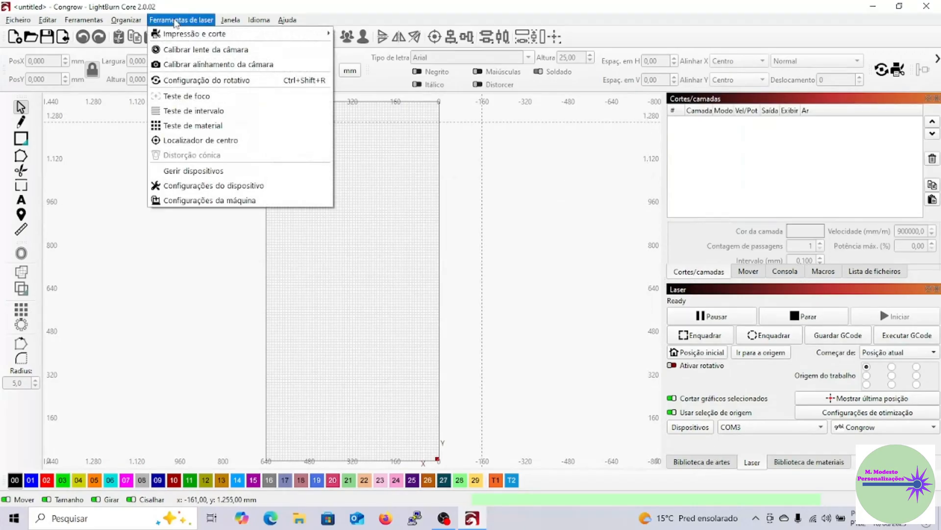
click(227, 202)
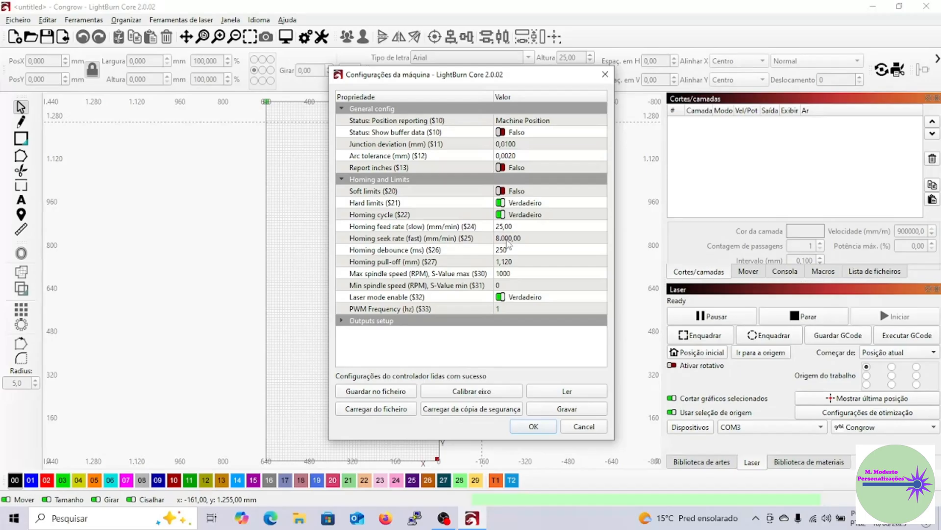
click(384, 396)
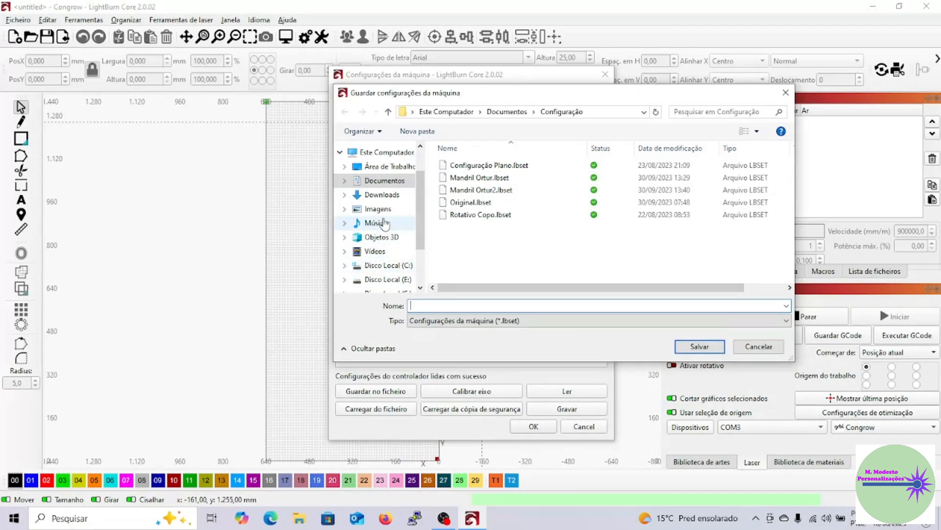
click(386, 195)
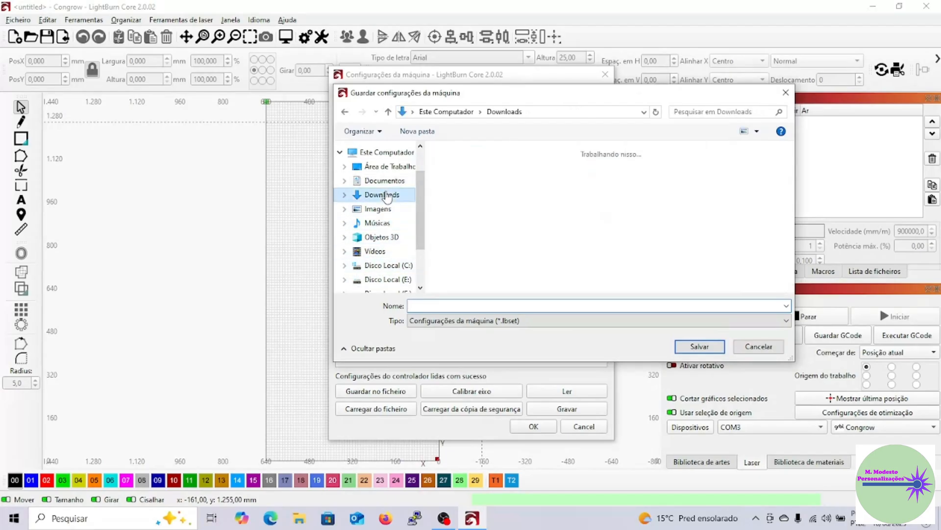
Save the machine settings file as "Configuração parametros Congrow" and close the machine settings without changing them.
click(474, 305)
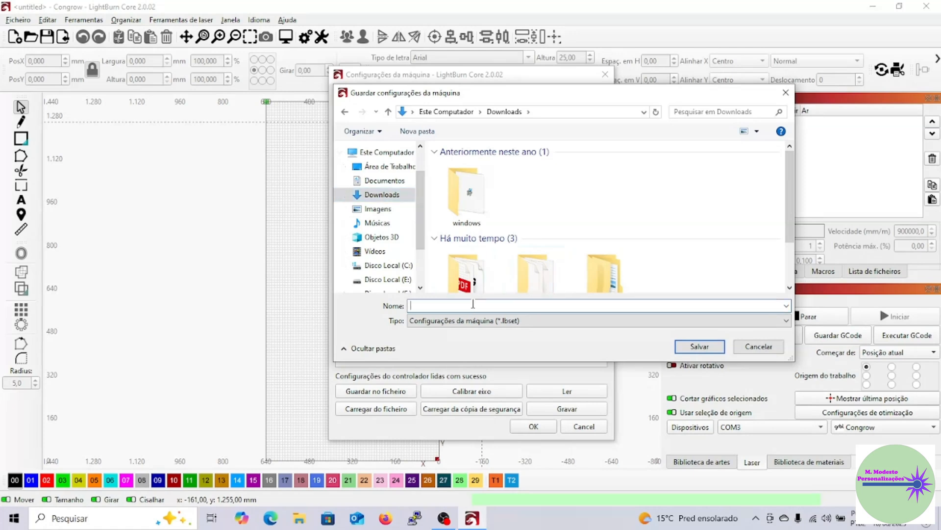
text(Con)
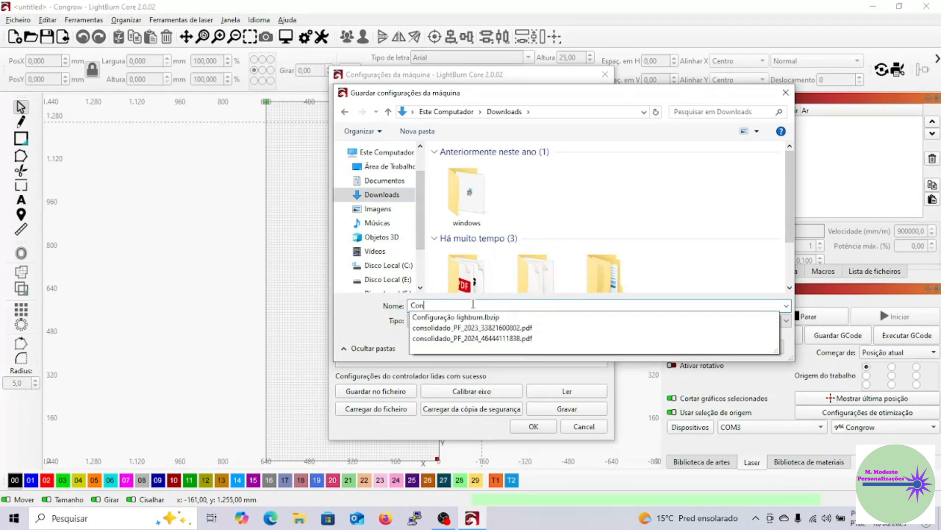
text(figuração)
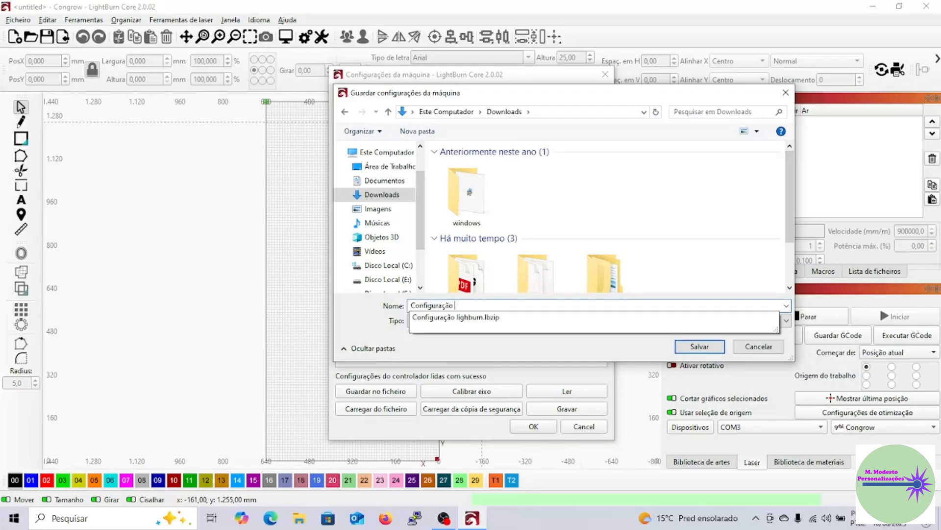
text( parametros)
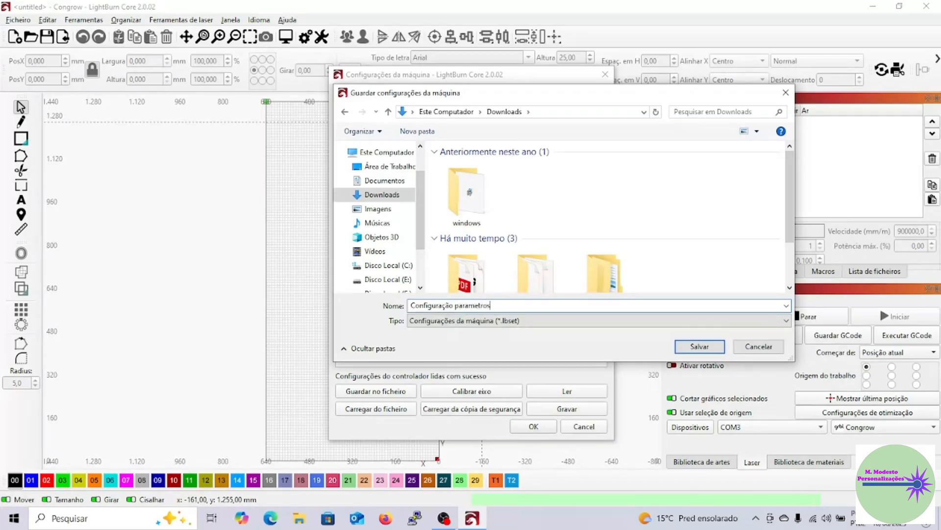
text( Congrow)
click(715, 348)
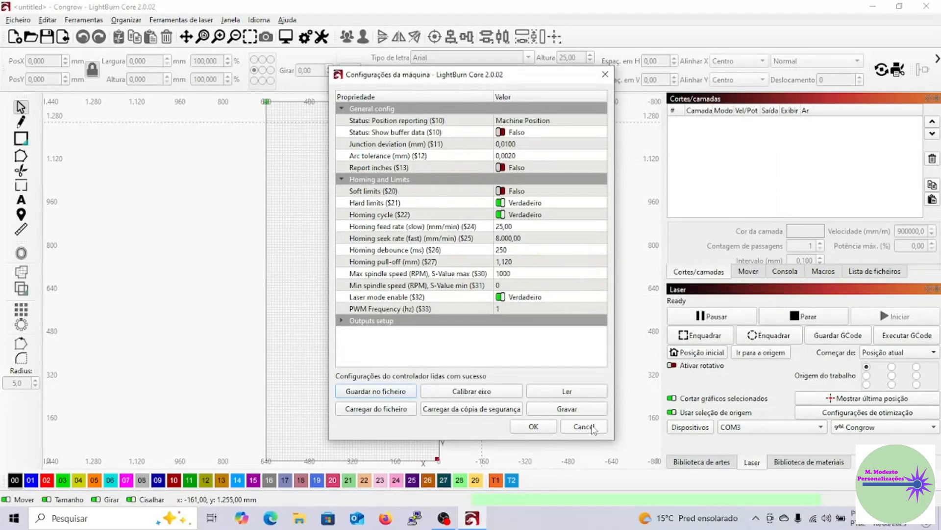
click(593, 427)
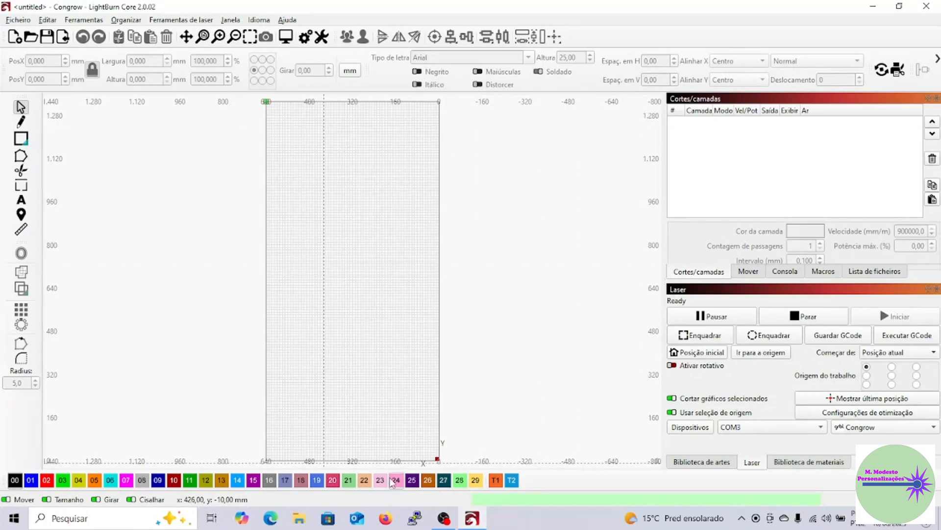
Start importing a device profile from the Downloads folder into the device list.
click(691, 430)
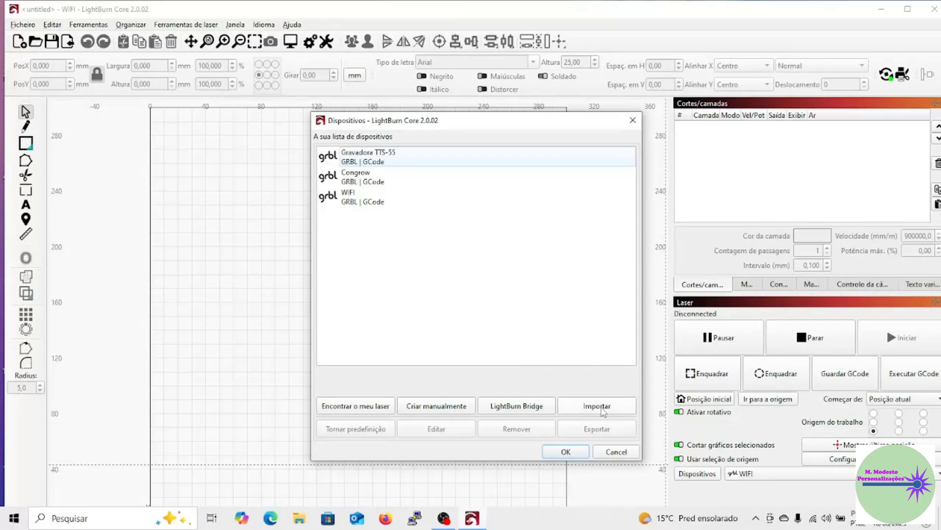
click(603, 408)
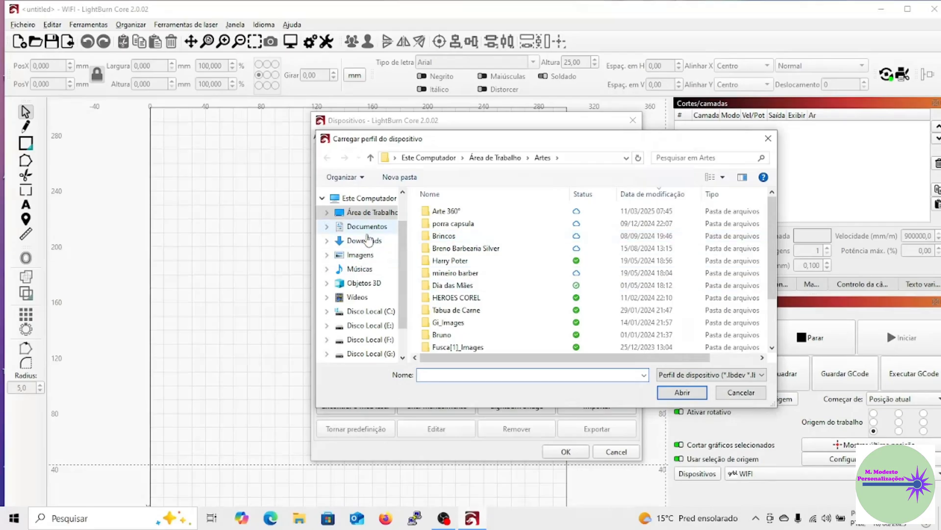
click(369, 242)
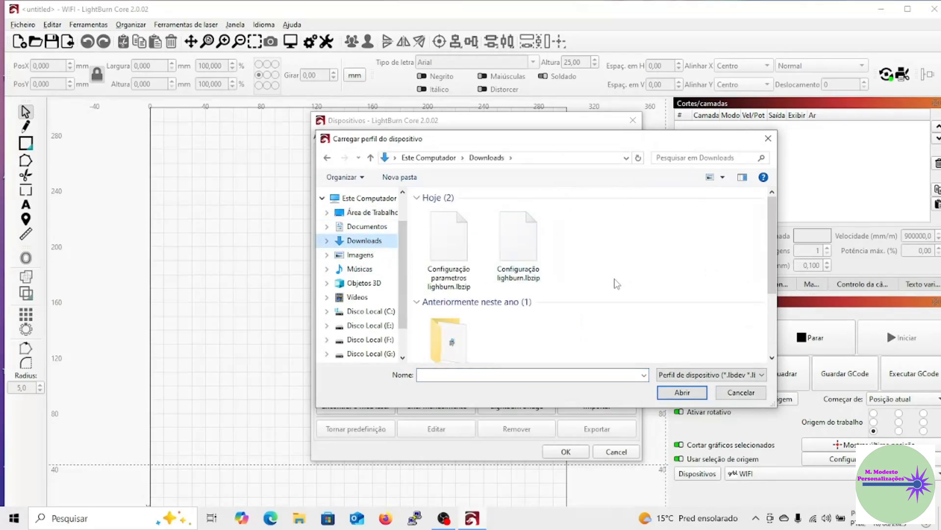
Rename the package "Configuração parametros lighburn.lbzip" as "Configuração parametros Congrow.lbzip" and select it for import.
click(453, 254)
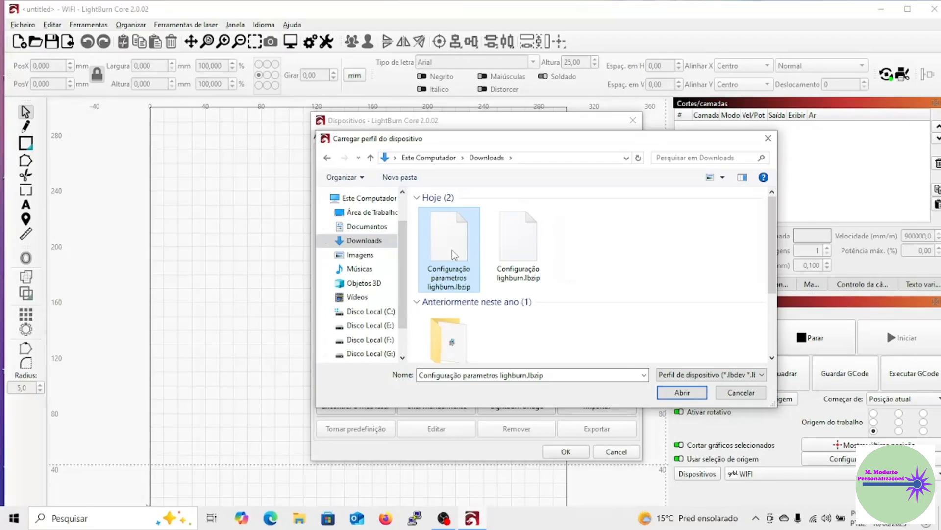
click(453, 288)
click(456, 287)
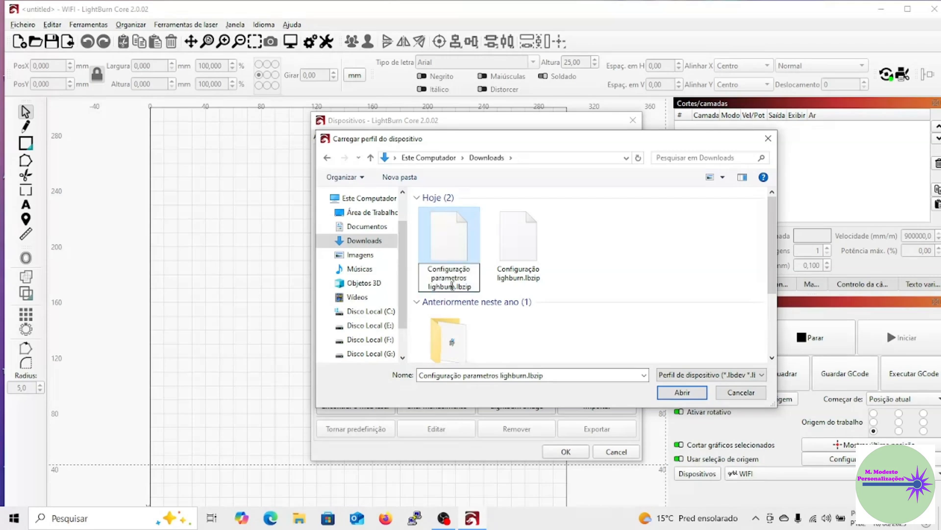
key(BackSpace)
key(BackSpace)
key(BackSpace)
key(BackSpace)
key(BackSpace)
key(BackSpace)
key(BackSpace)
key(BackSpace)
text(Congrow)
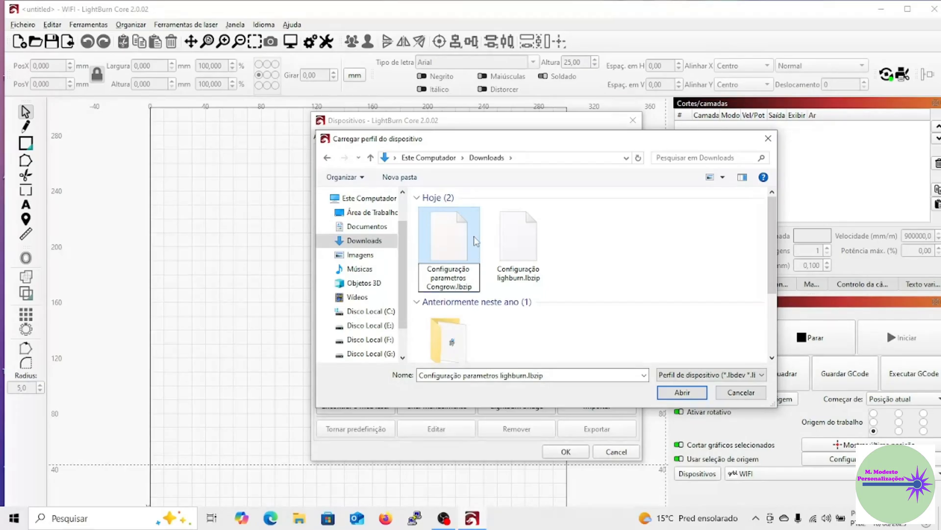
click(466, 241)
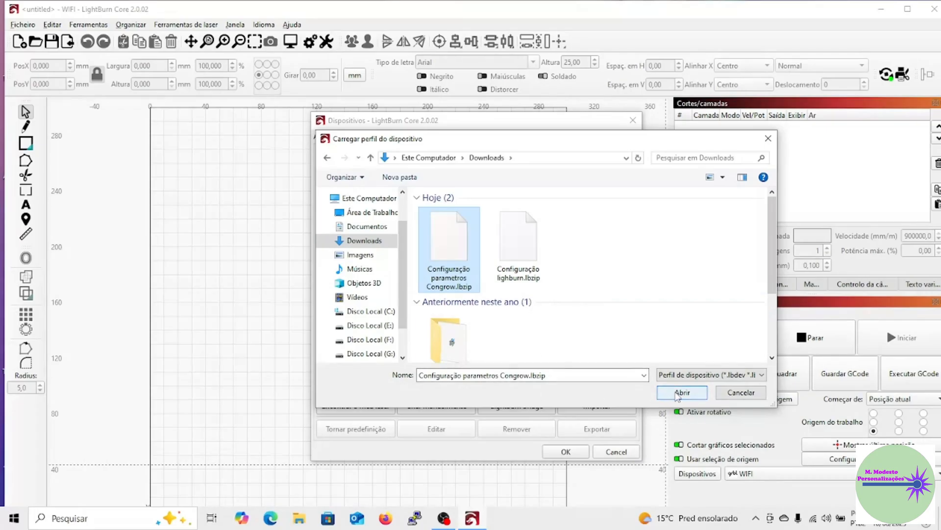
Import the Congrow device from the selected package, select the imported device and close the device list.
click(679, 394)
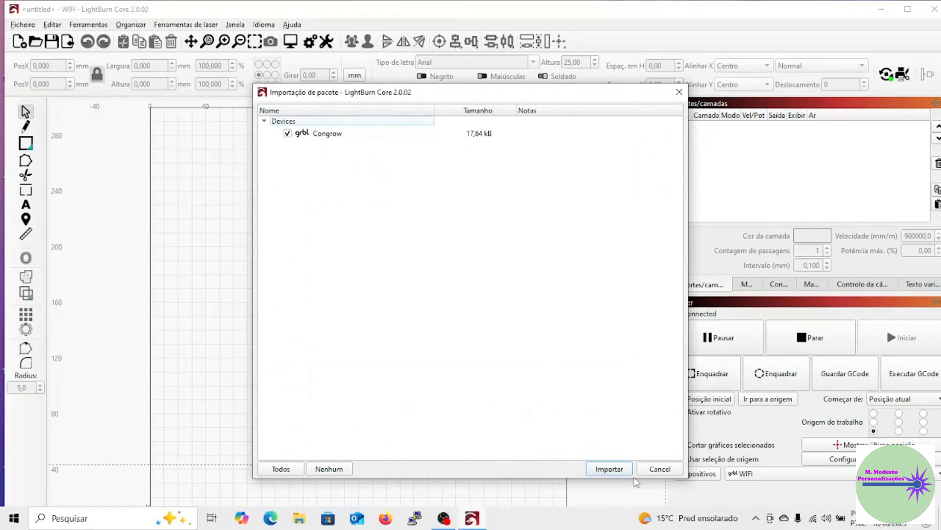
click(610, 470)
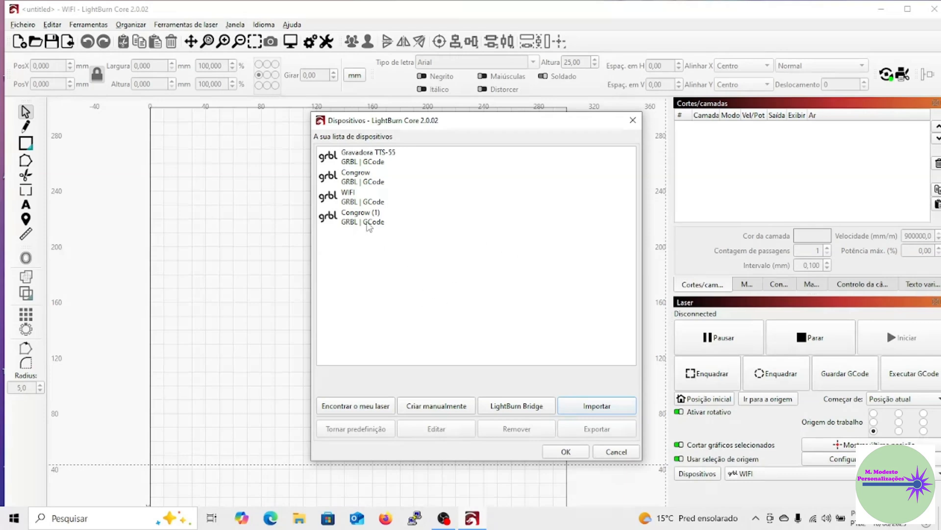
click(369, 223)
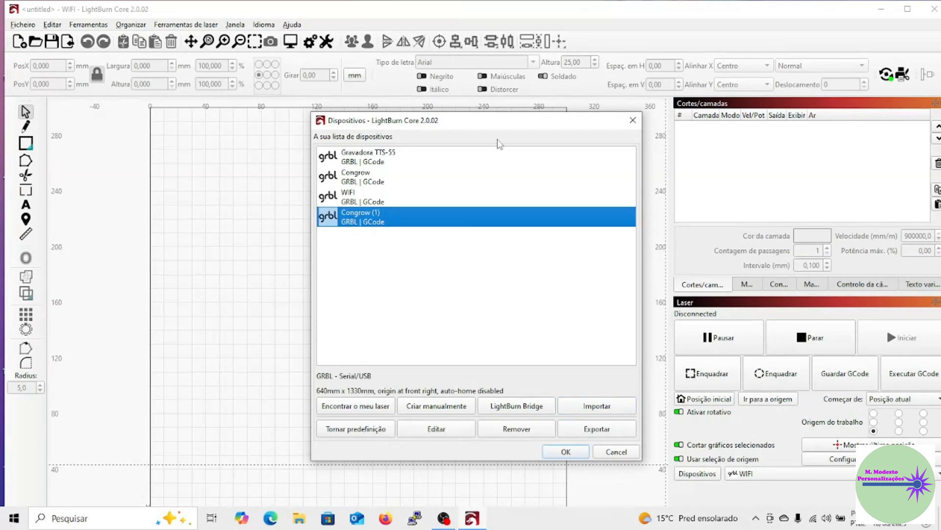
click(633, 120)
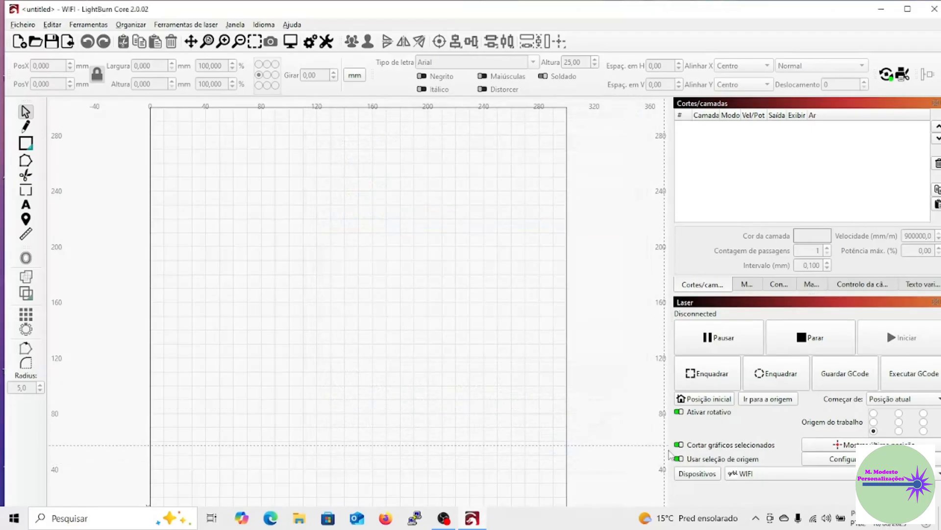
Switch the active device to Congrow (1), dock the art library with the Laser controls and maximize the window.
click(755, 476)
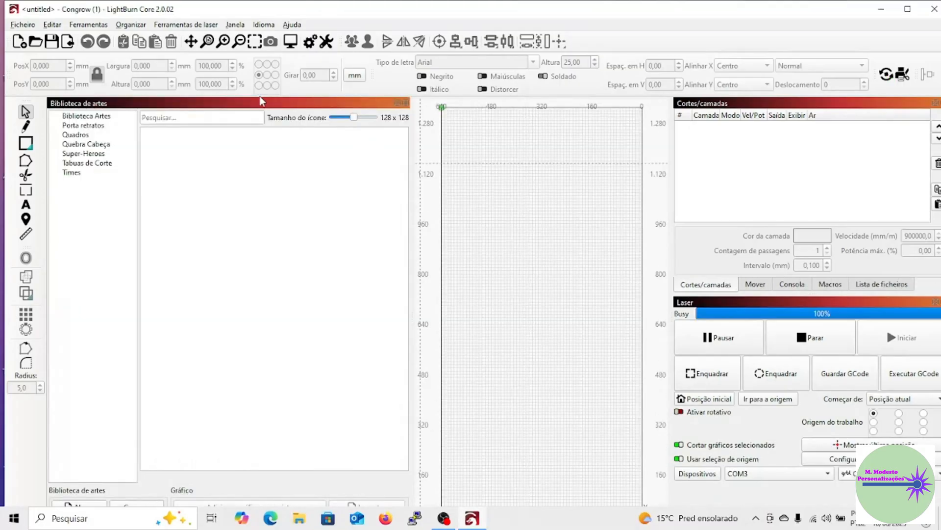
drag(260, 102, 795, 353)
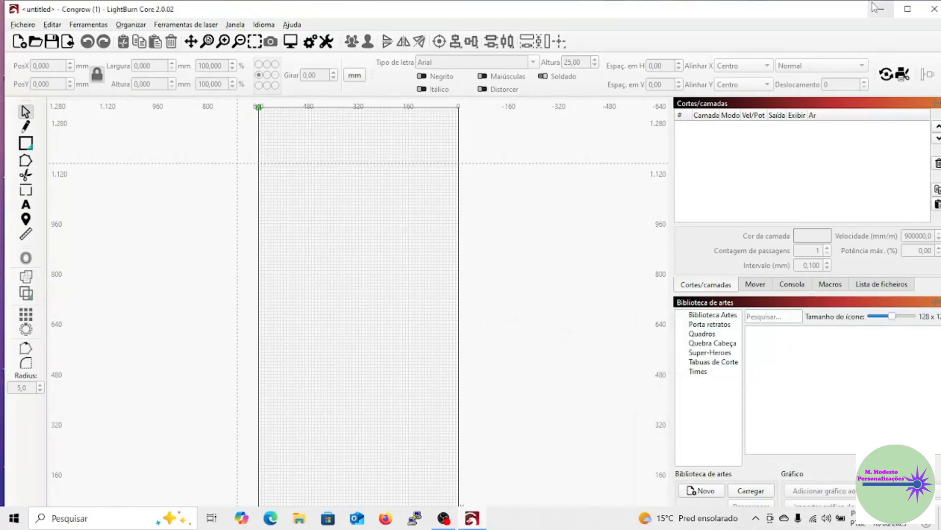
click(907, 8)
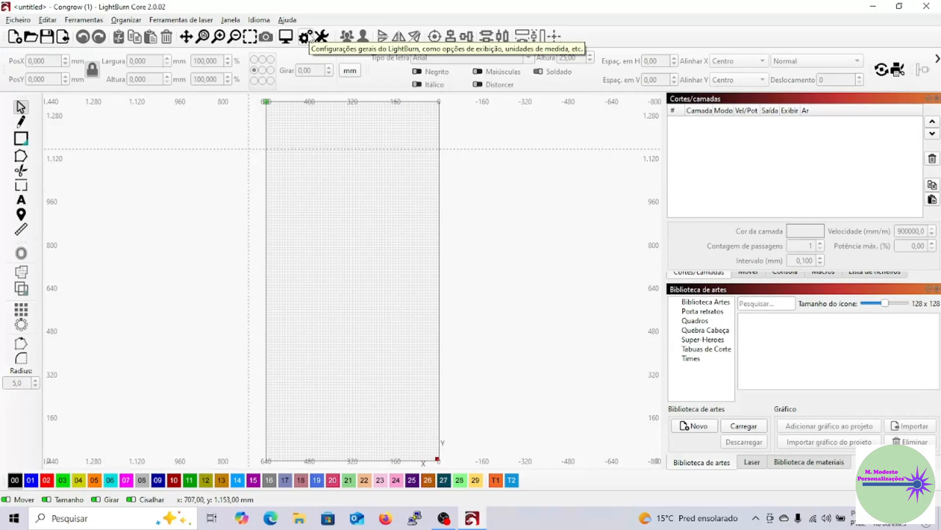
Review the general settings, and examine the Congrow (1) device's dimensions, basic, GCode and additional settings without changing them.
click(307, 37)
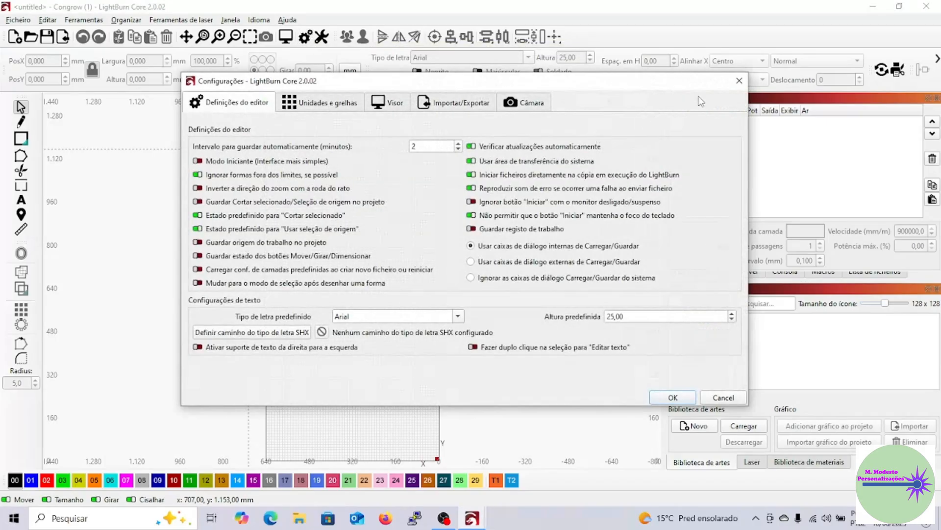
click(740, 80)
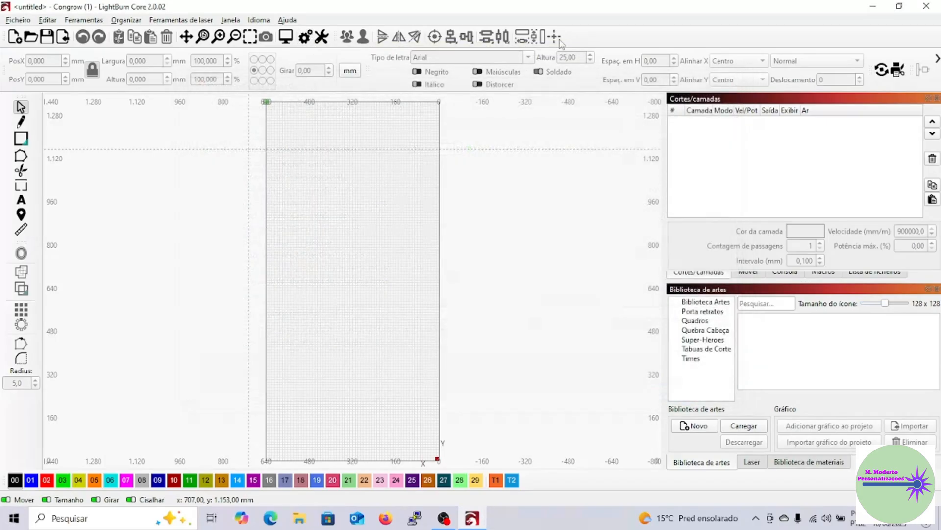
click(322, 37)
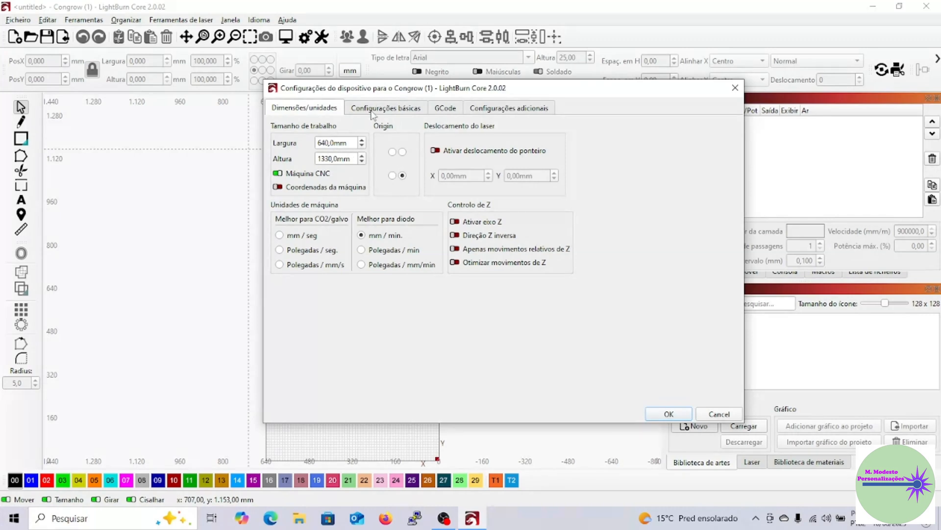
click(371, 112)
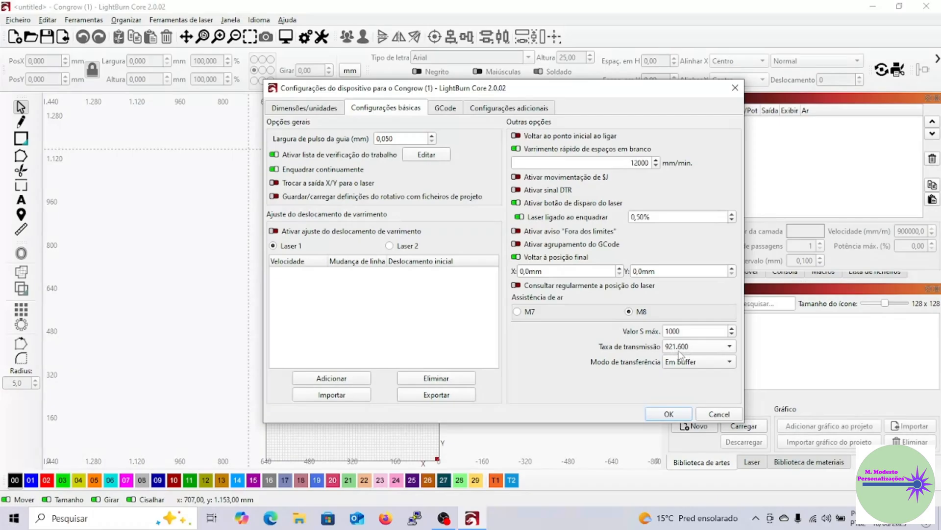
click(456, 107)
click(487, 109)
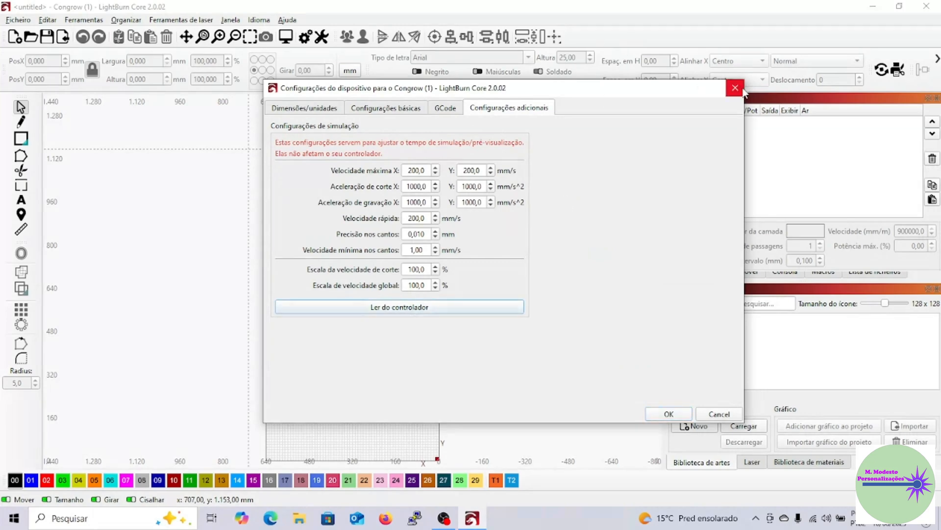
click(735, 88)
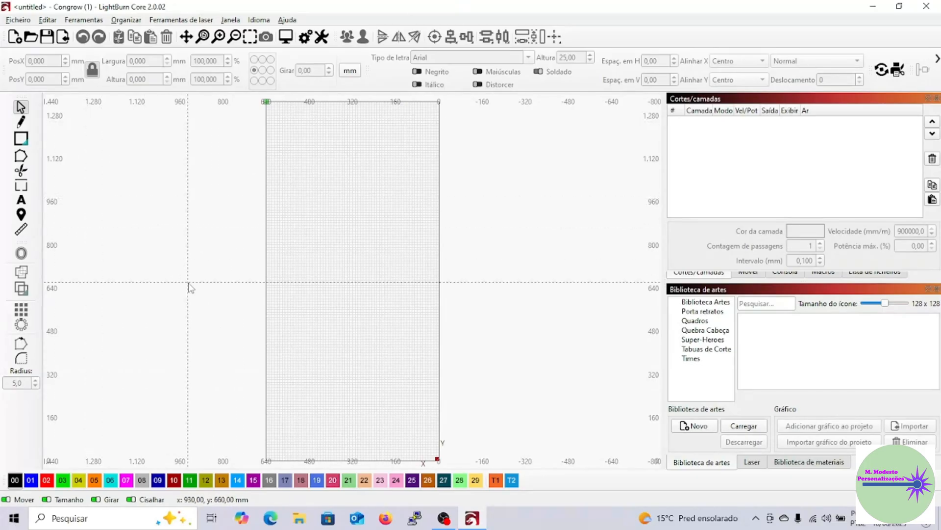
Draw a rectangle about 249 × 197 mm in the middle of the work area and set the display style to Estrutura / Suave.
click(22, 139)
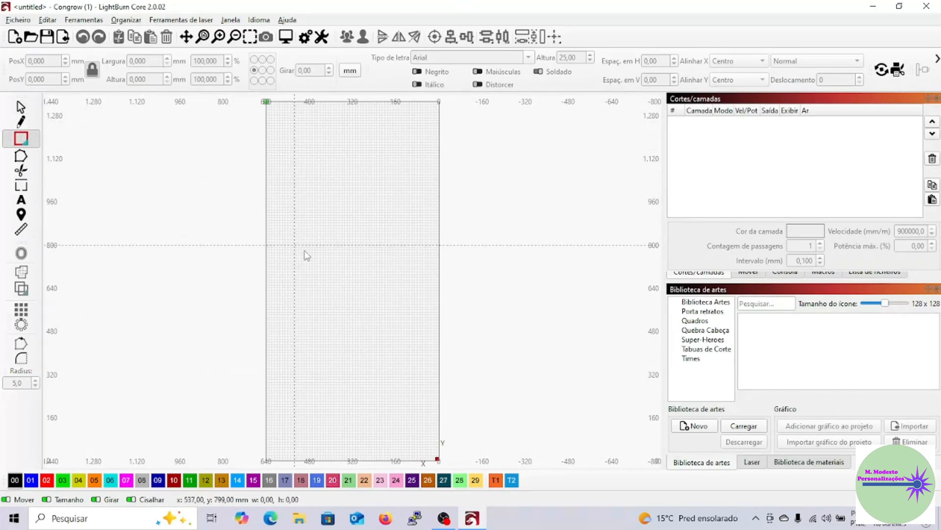
drag(308, 243, 375, 299)
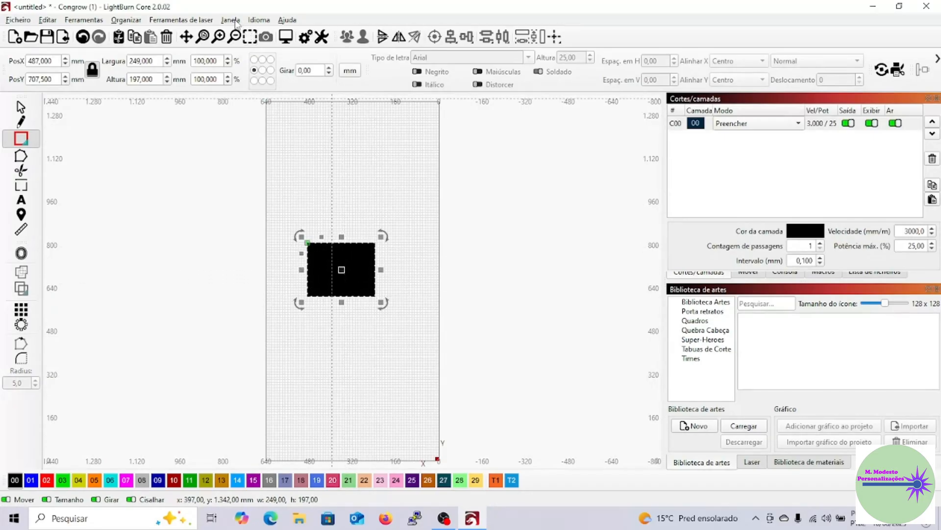
click(237, 22)
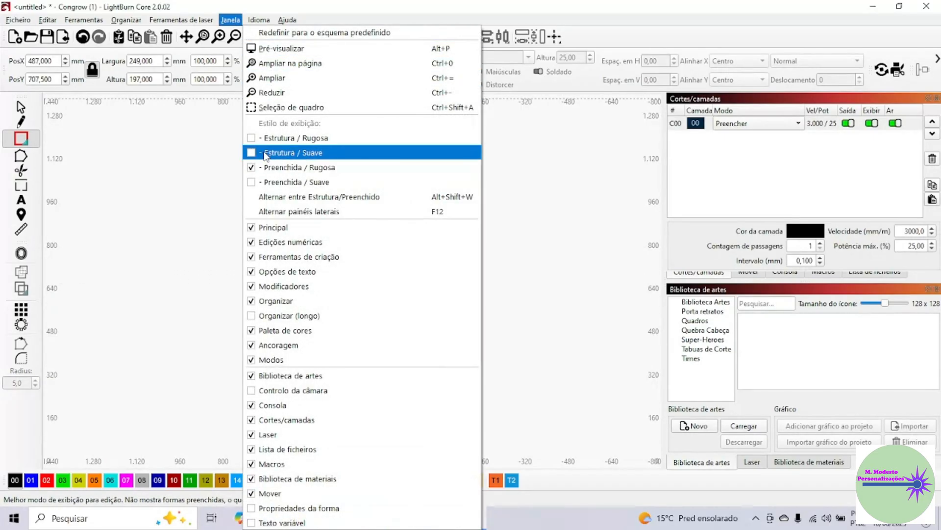
click(255, 155)
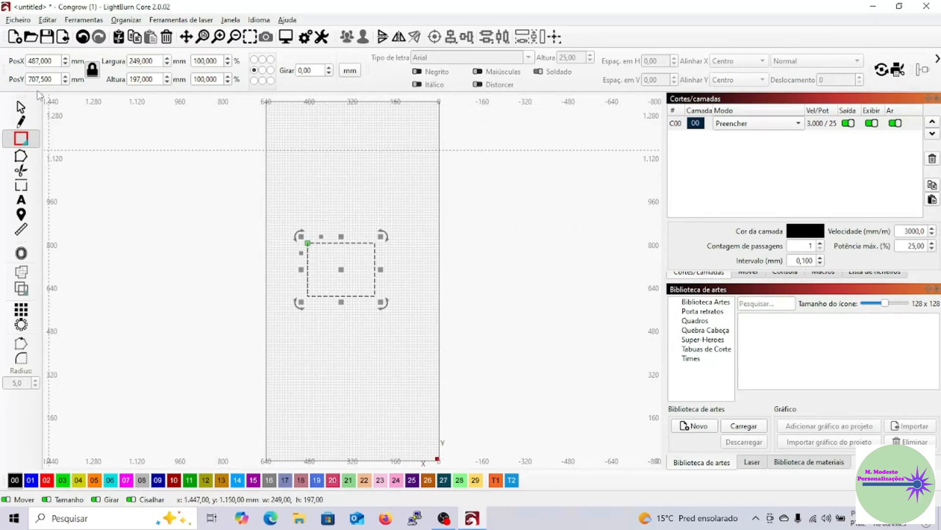
Try to import the saved preferences while the rectangle project is still open.
click(18, 20)
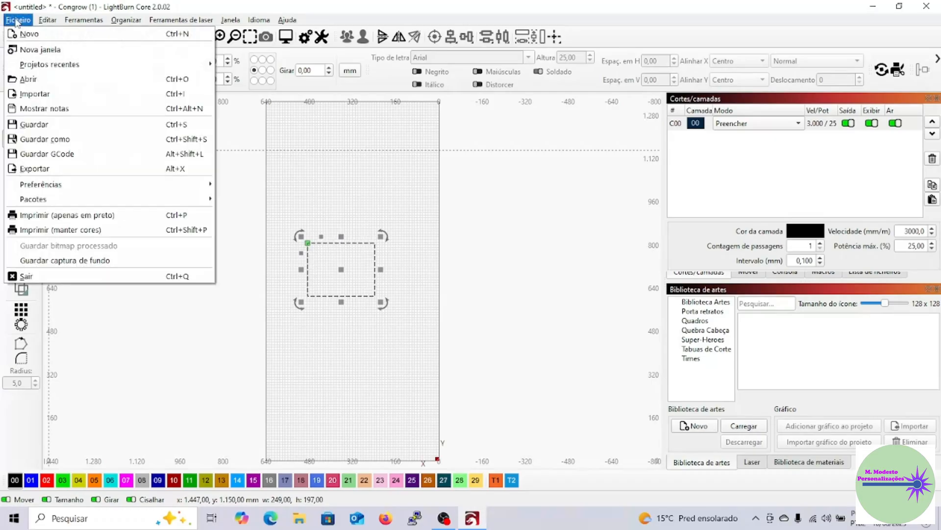
mouse_move(155, 184)
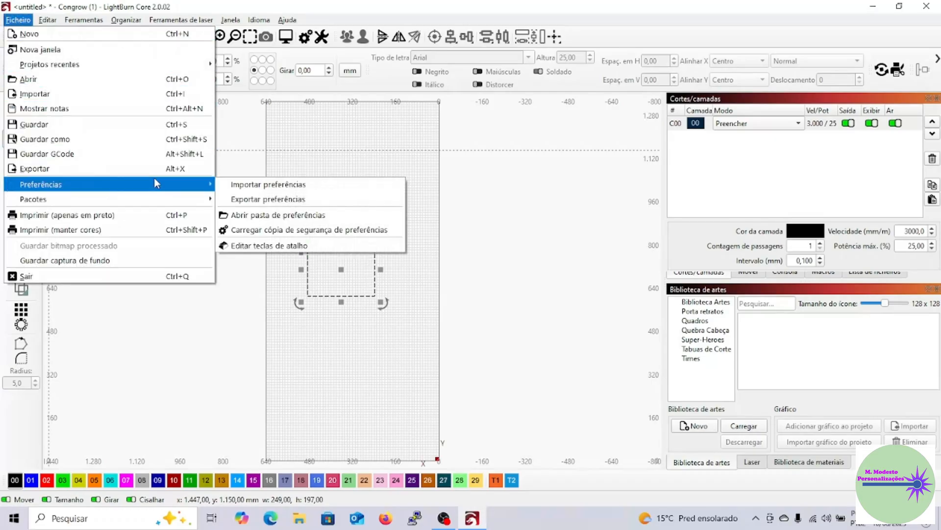
click(297, 186)
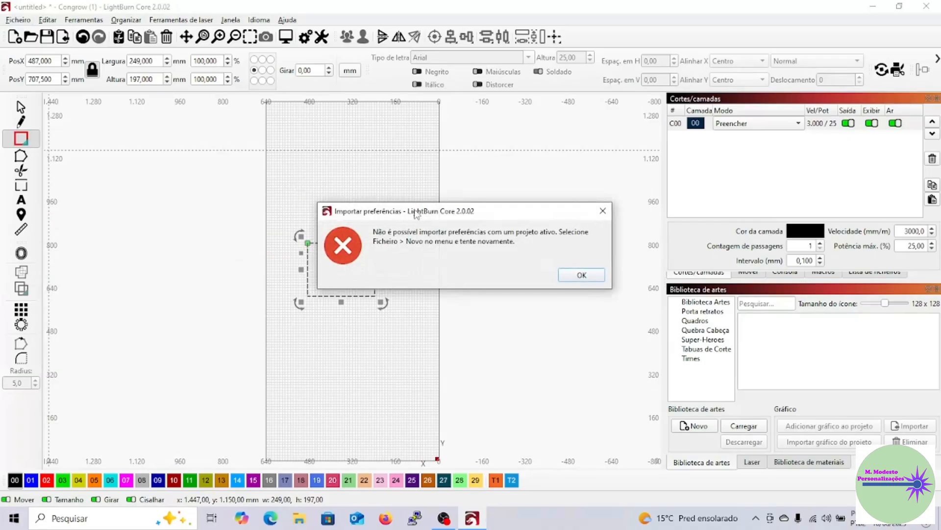
key(Return)
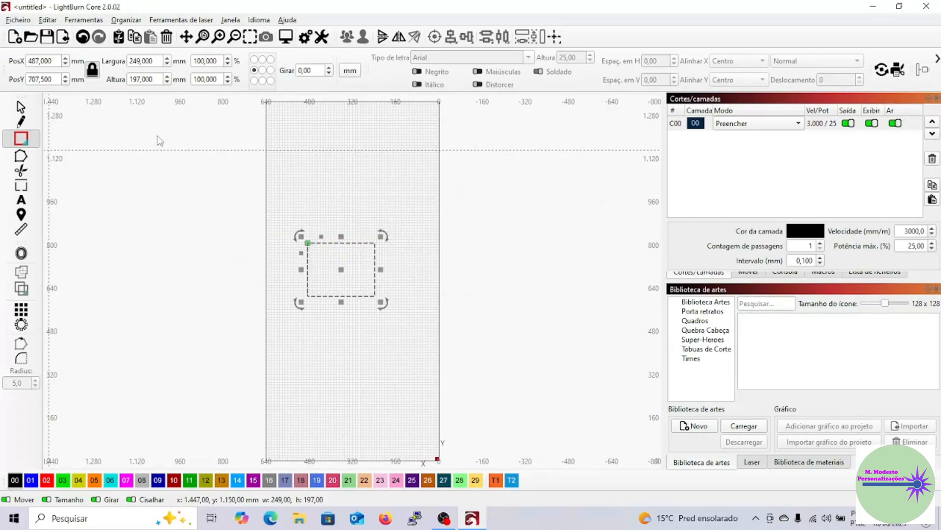
Start a new project without saving the rectangle, and import Preferencias lighburn.lbprefs from Downloads, replacing the current preferences.
click(15, 38)
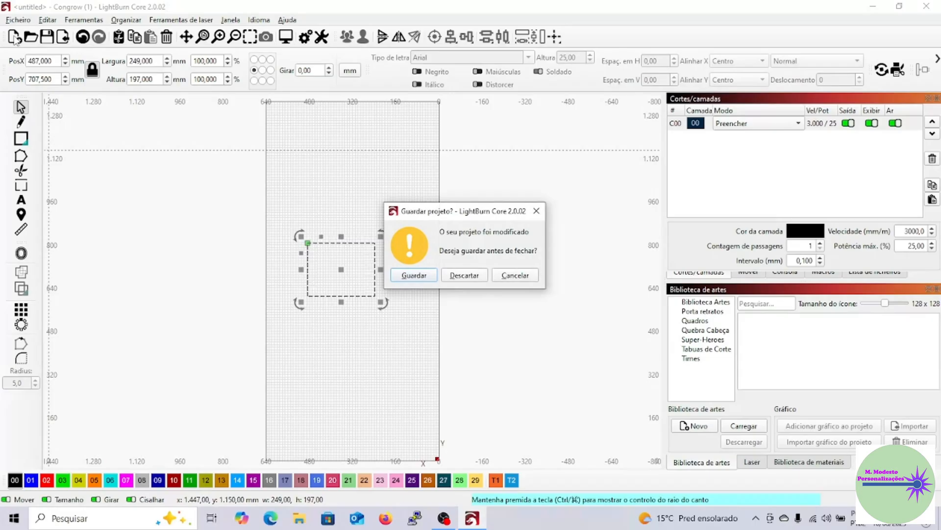
click(464, 275)
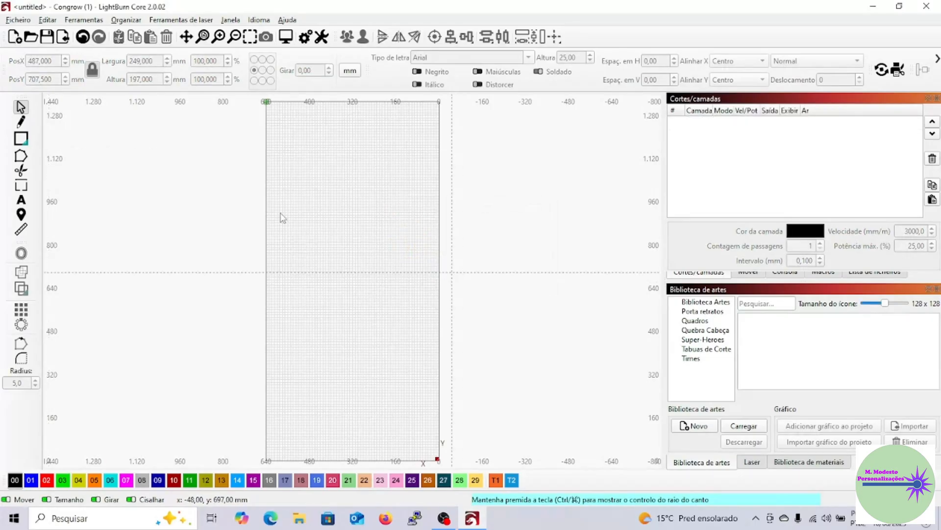
click(17, 21)
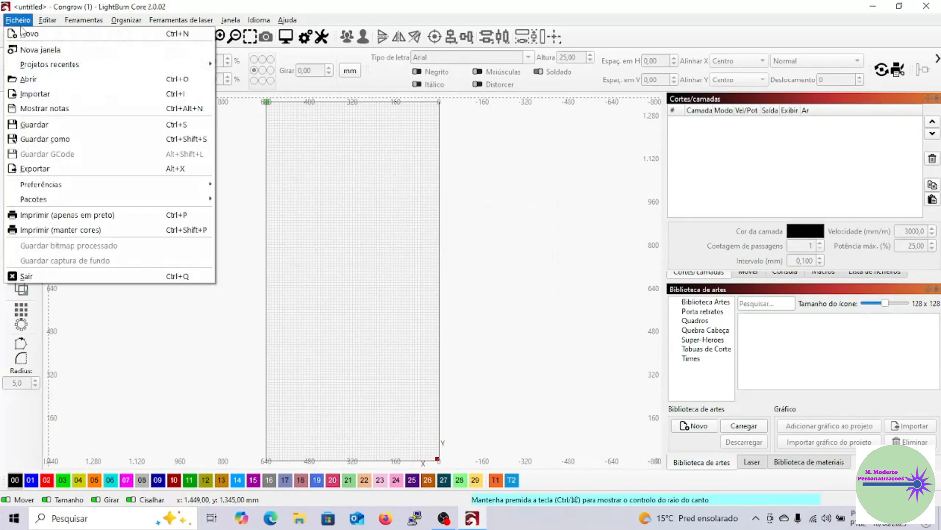
mouse_move(100, 185)
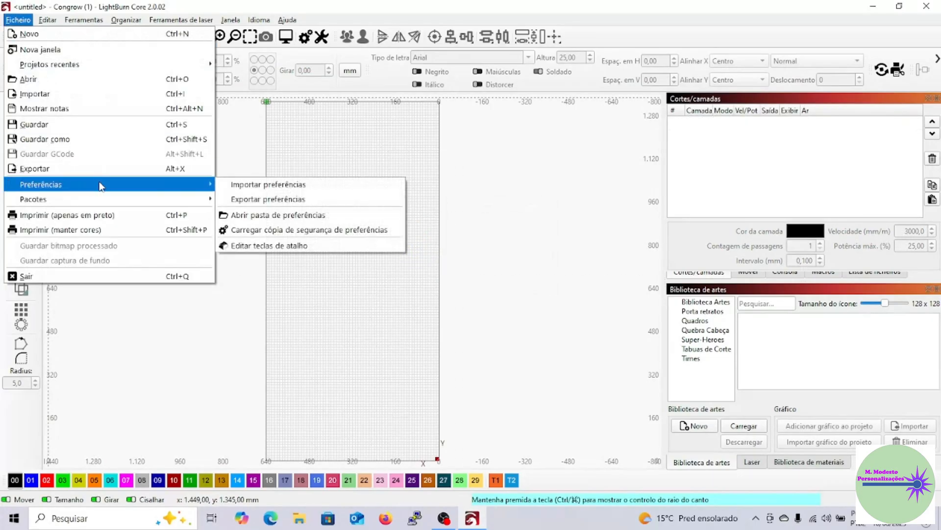
click(283, 189)
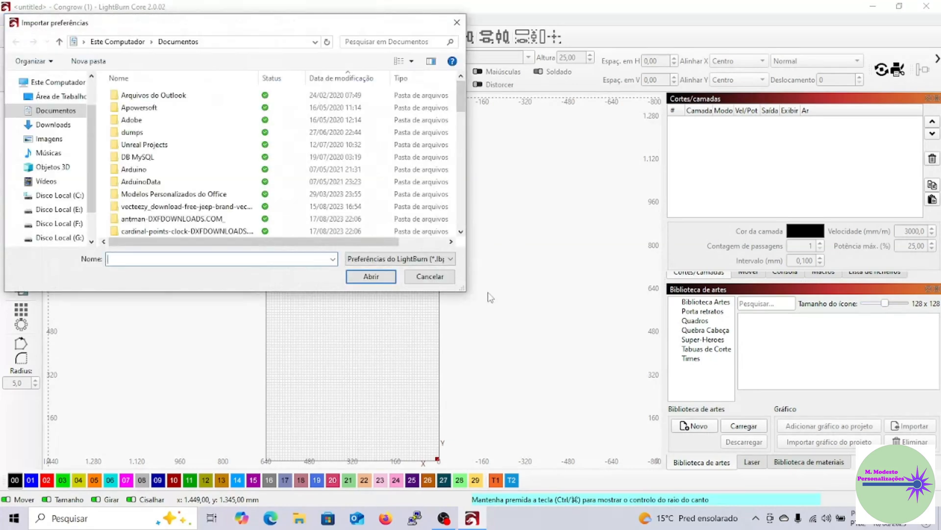
click(33, 129)
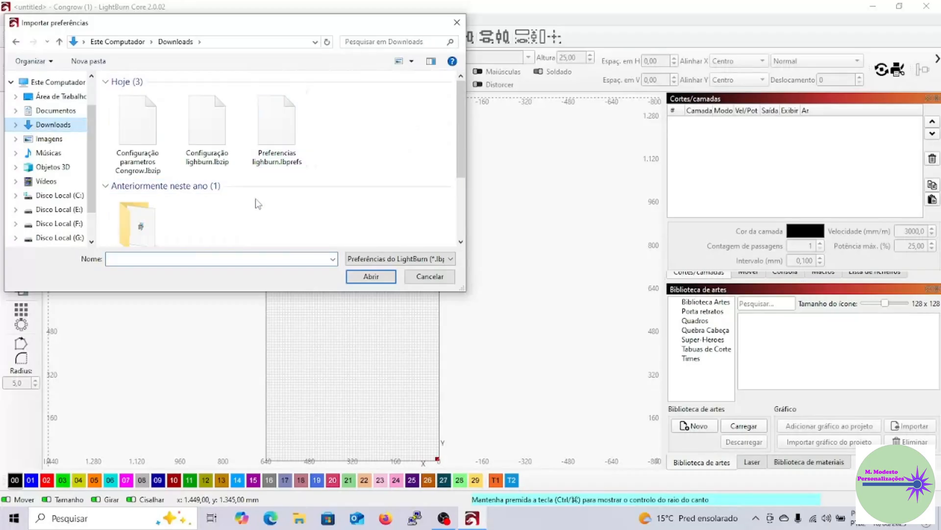
click(282, 163)
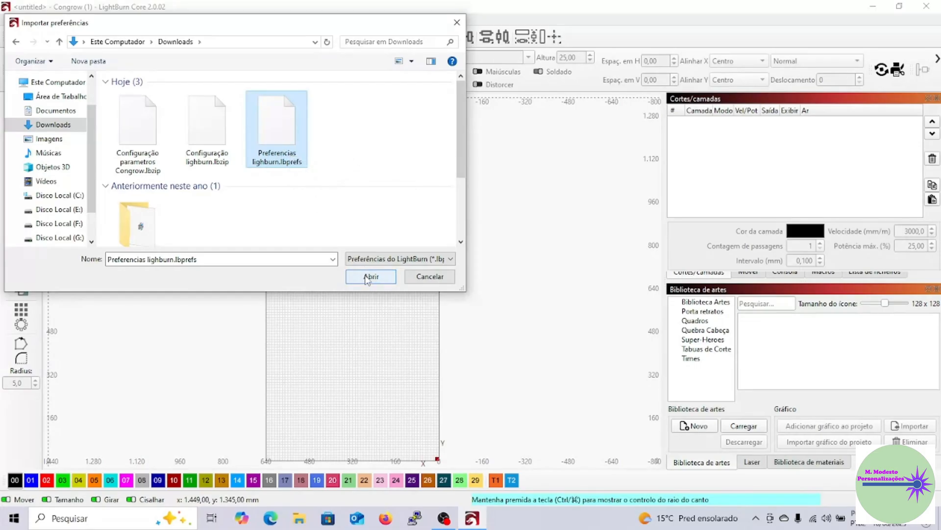
click(369, 277)
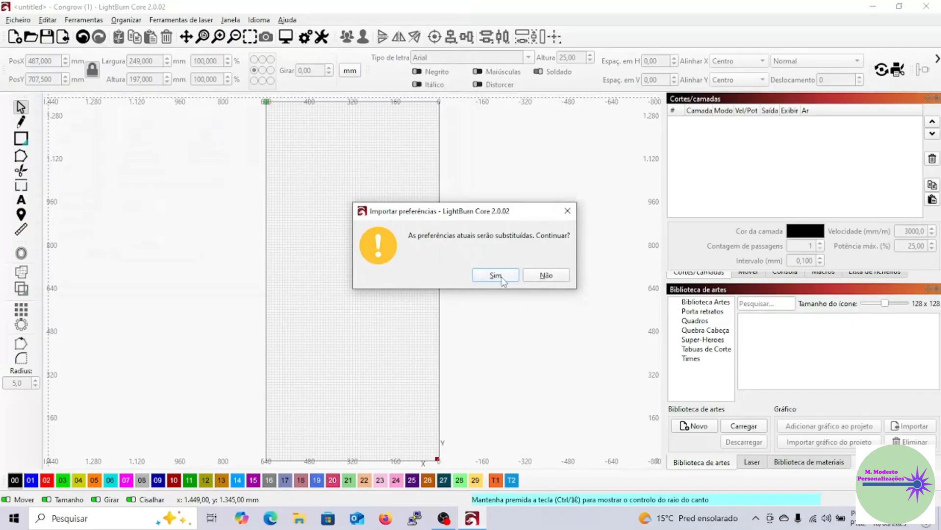
click(502, 280)
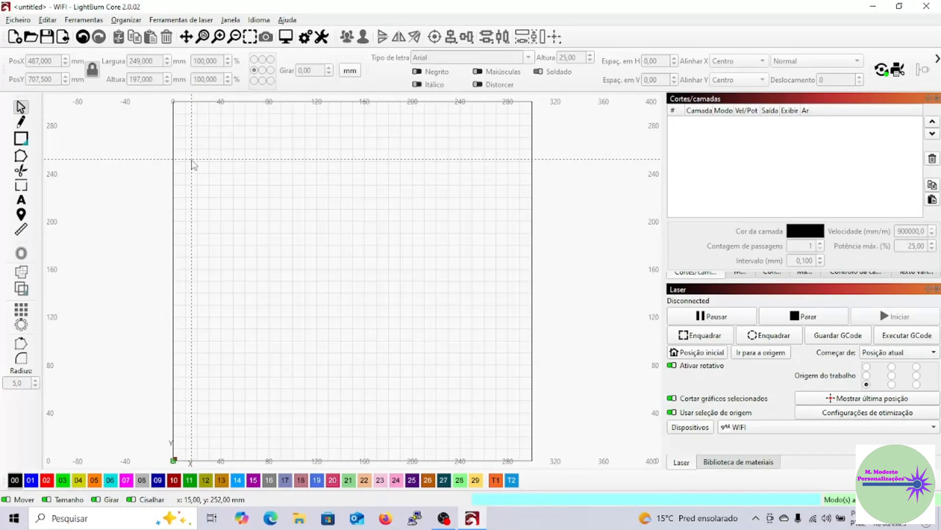
Draw a rectangle about 95 × 67 mm in the upper work area and check which display style is selected.
click(22, 140)
drag(237, 174, 350, 253)
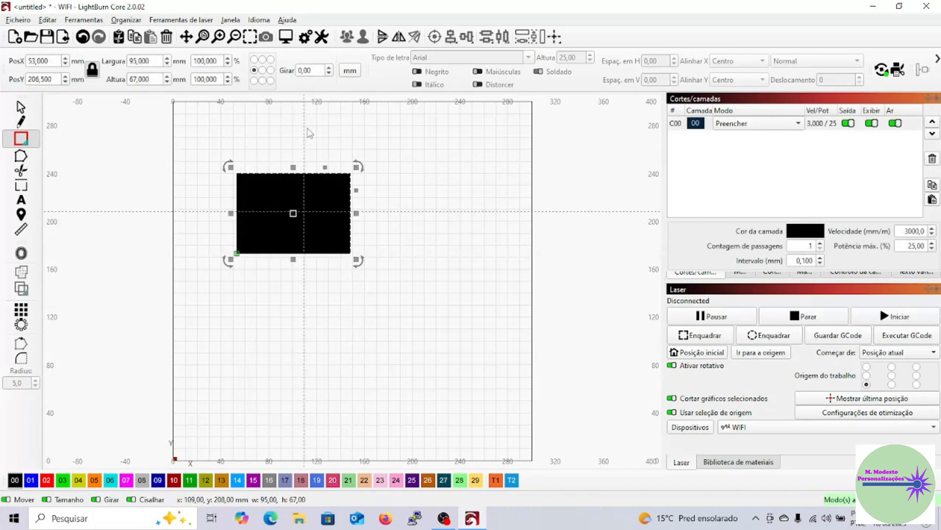
click(230, 19)
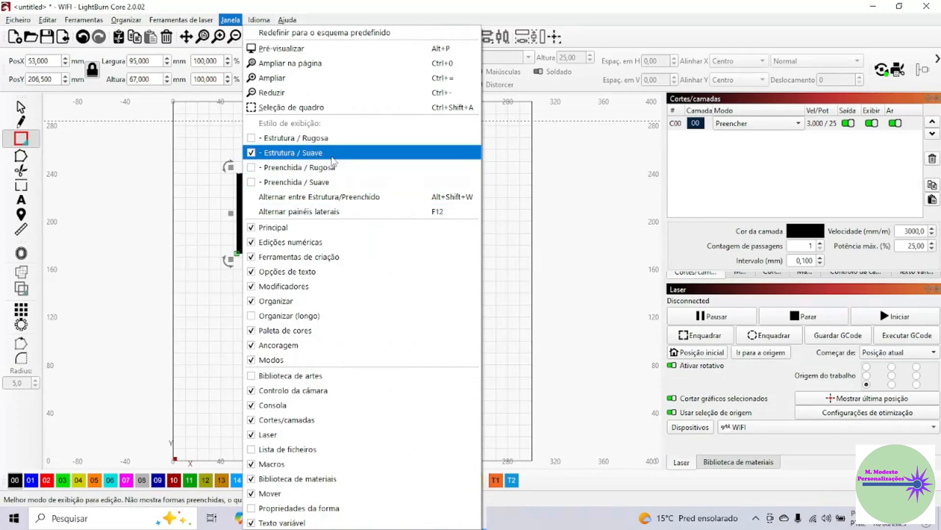
click(600, 219)
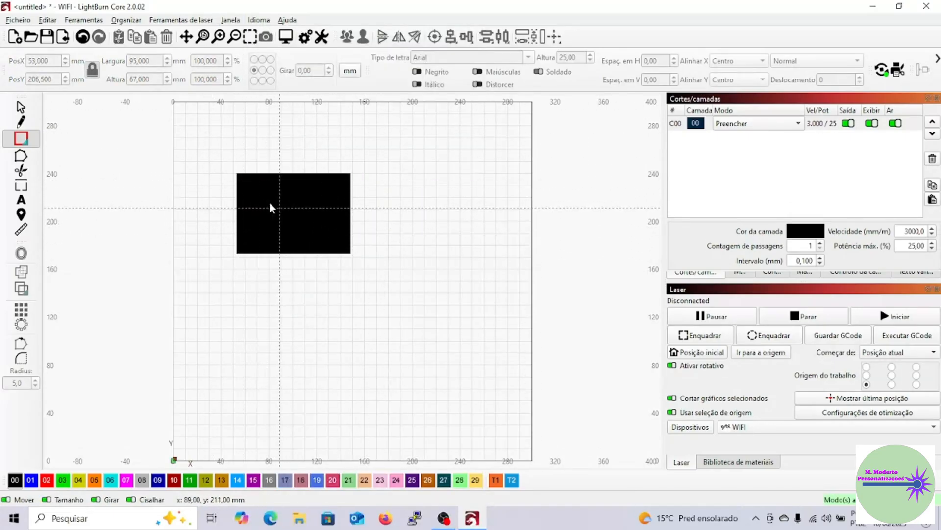
click(230, 19)
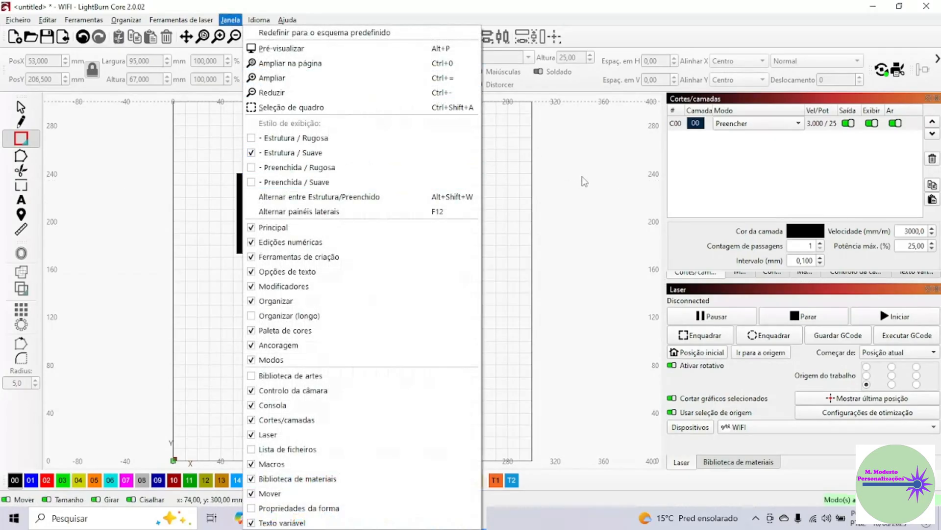
click(596, 185)
Close LightBurn discarding the modified project, relaunch it from the desktop and check the selected display style.
click(927, 6)
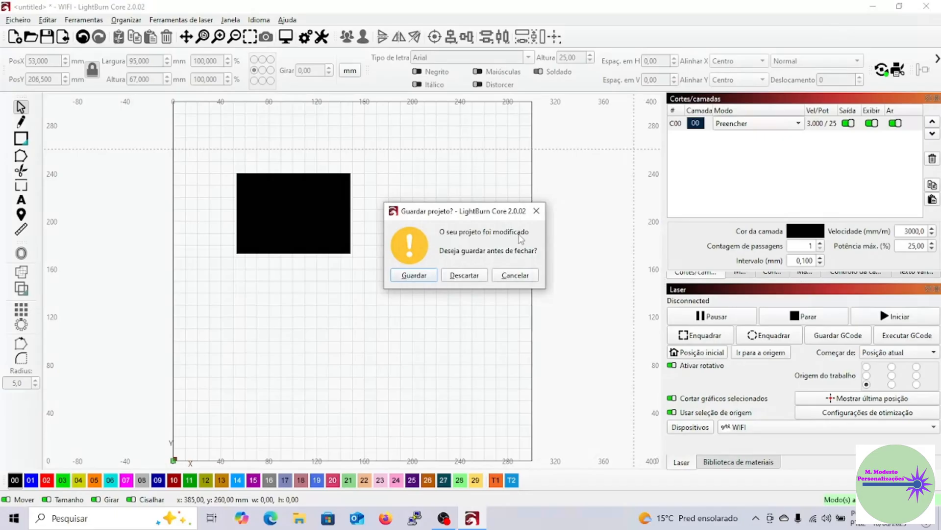
click(464, 276)
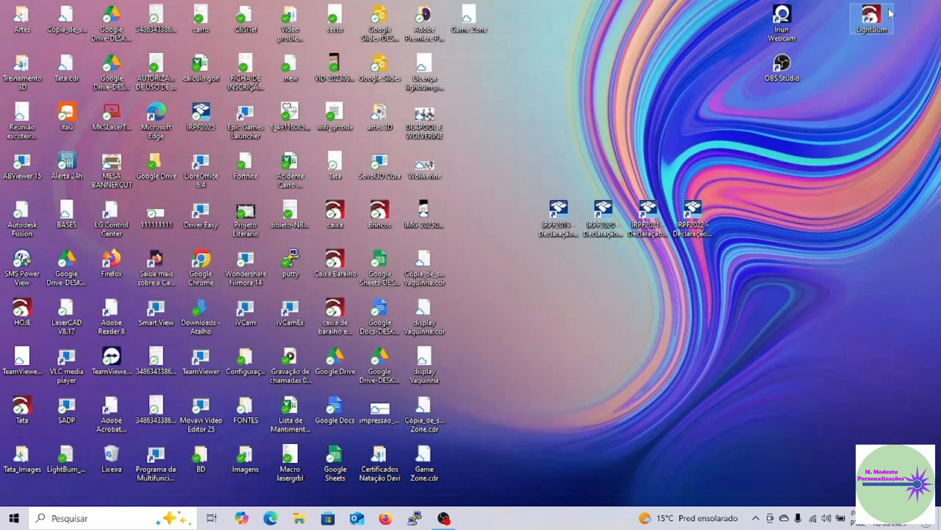
double_click(867, 10)
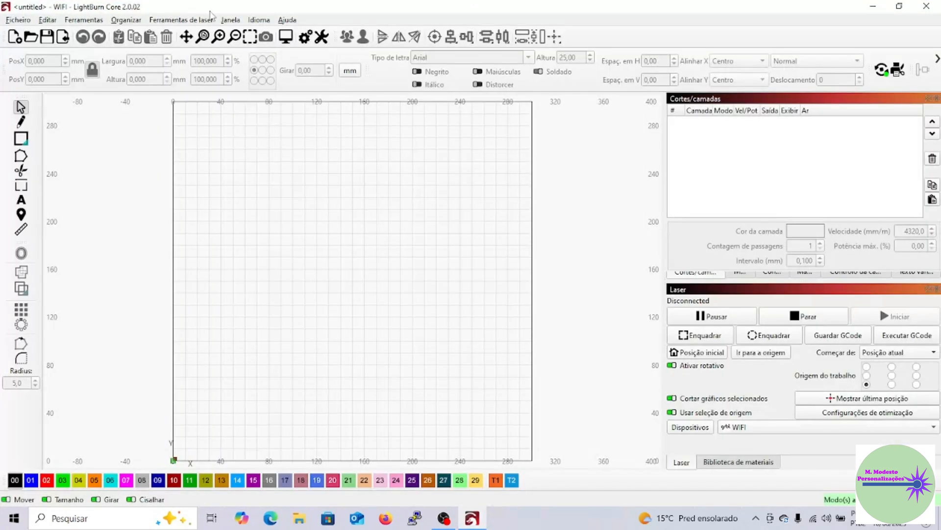
click(231, 21)
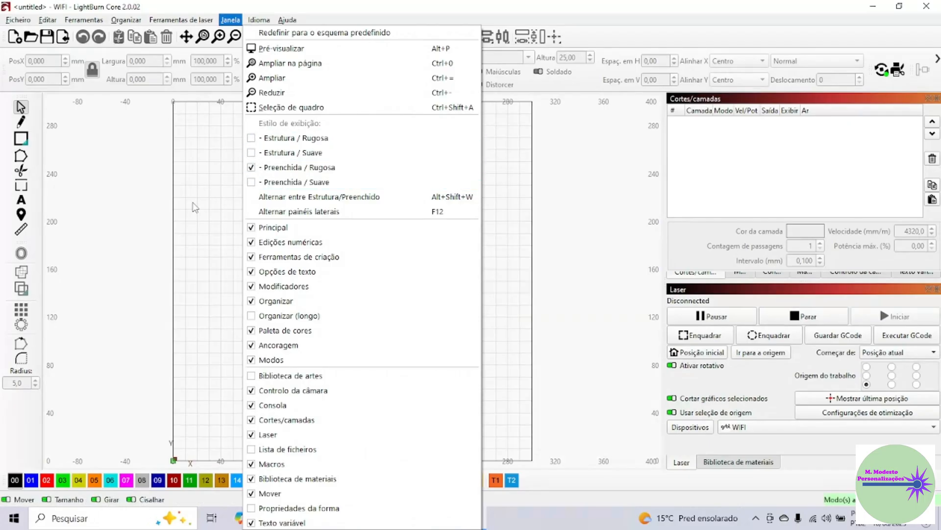
click(195, 207)
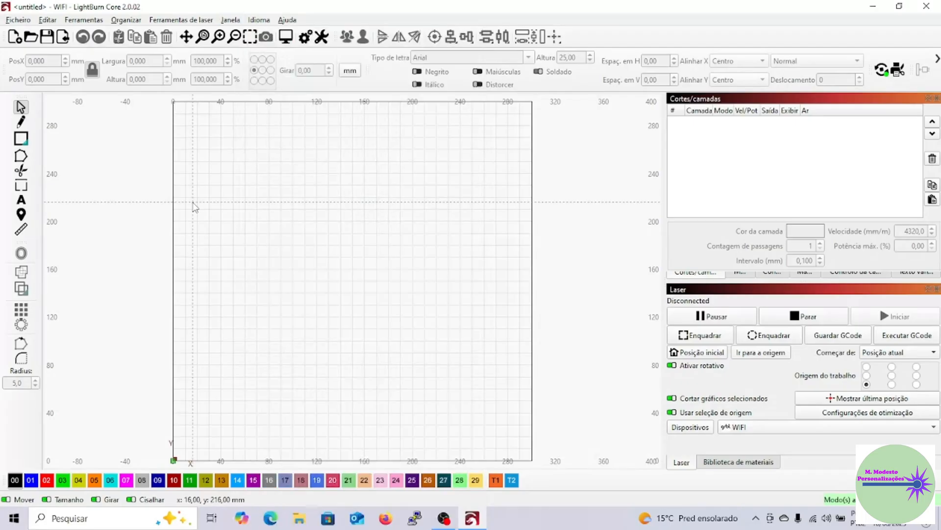
Draw a rectangle about 108 × 72 mm in the upper work area and review the available preferences commands.
click(22, 141)
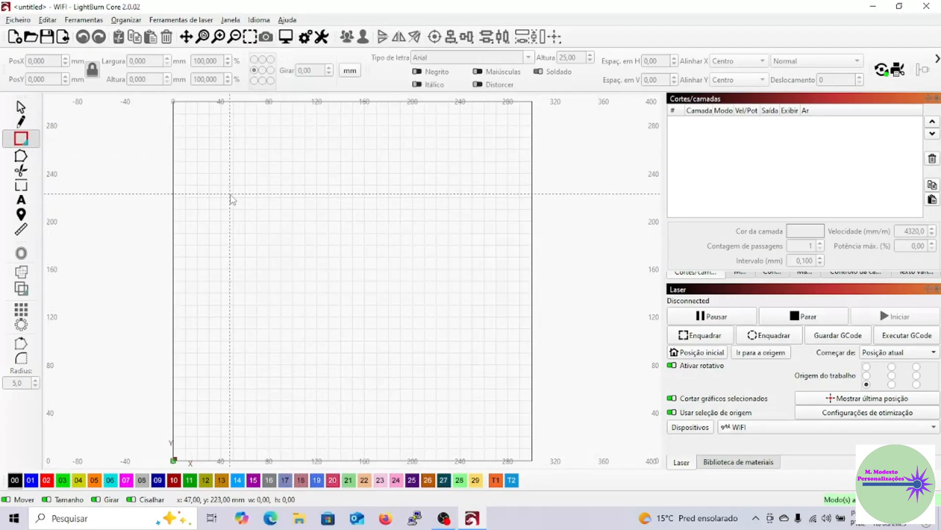
drag(230, 193, 359, 279)
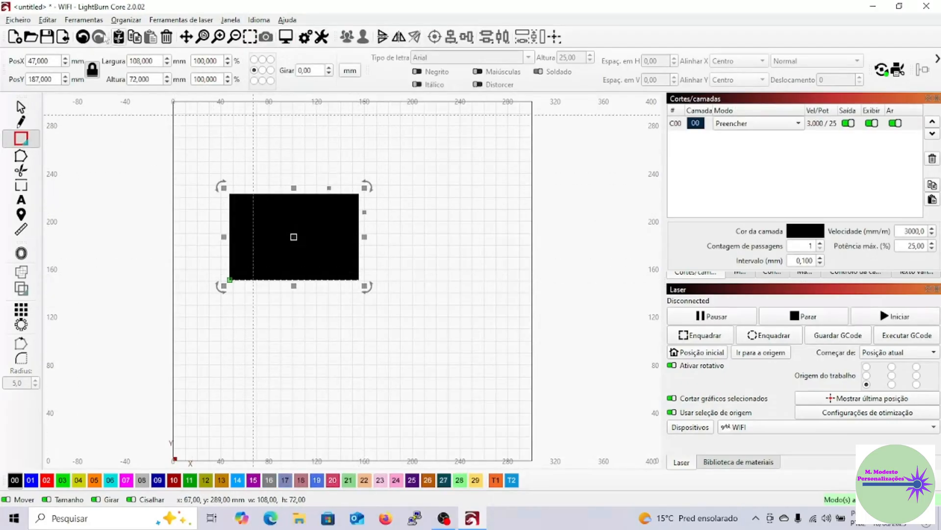
click(10, 21)
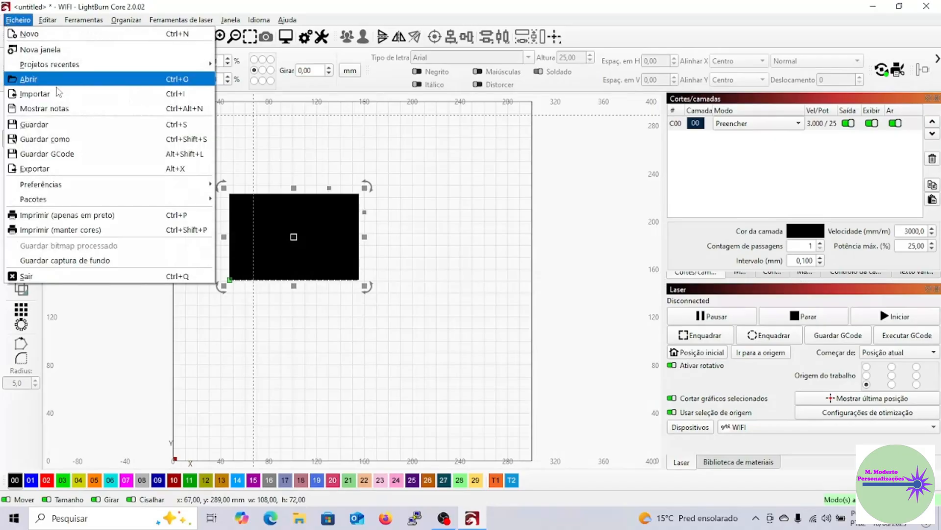
mouse_move(121, 188)
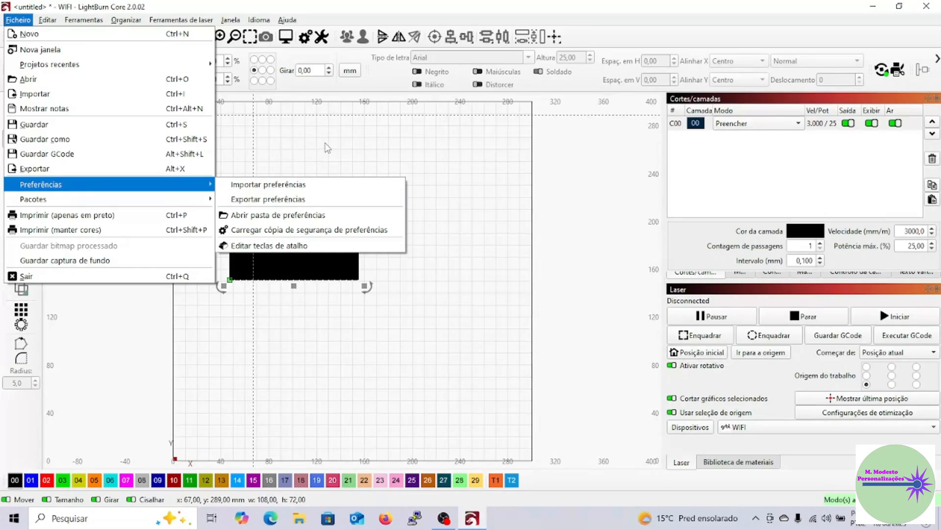
click(326, 146)
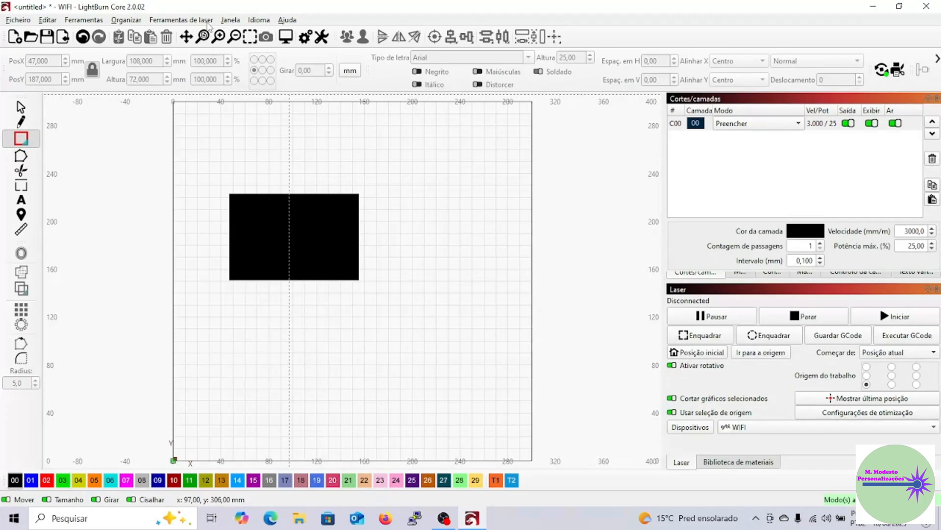
Select the filled rectangle and delete it from the work area.
click(22, 107)
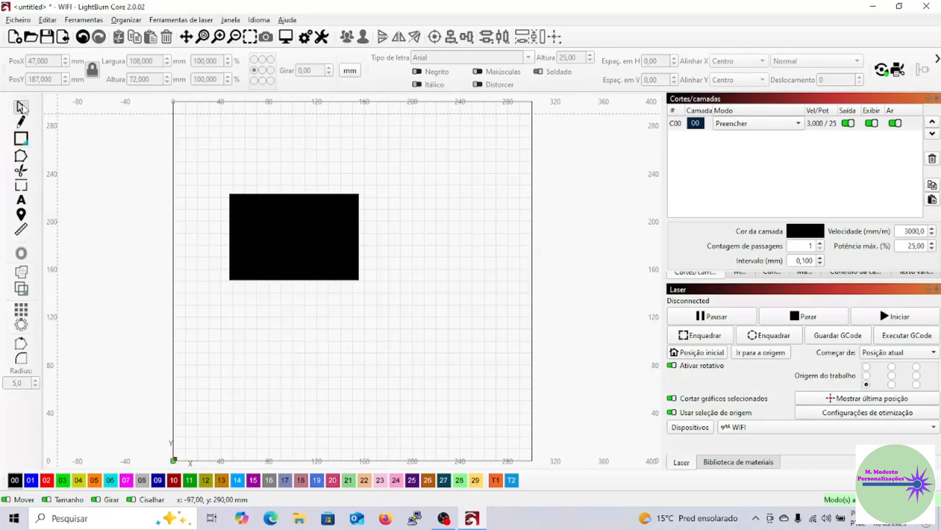
click(267, 240)
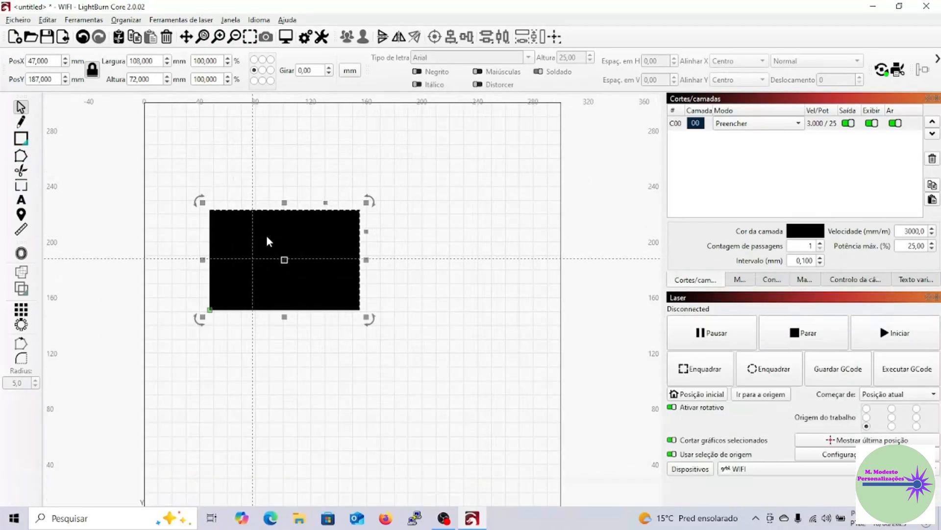
key(Delete)
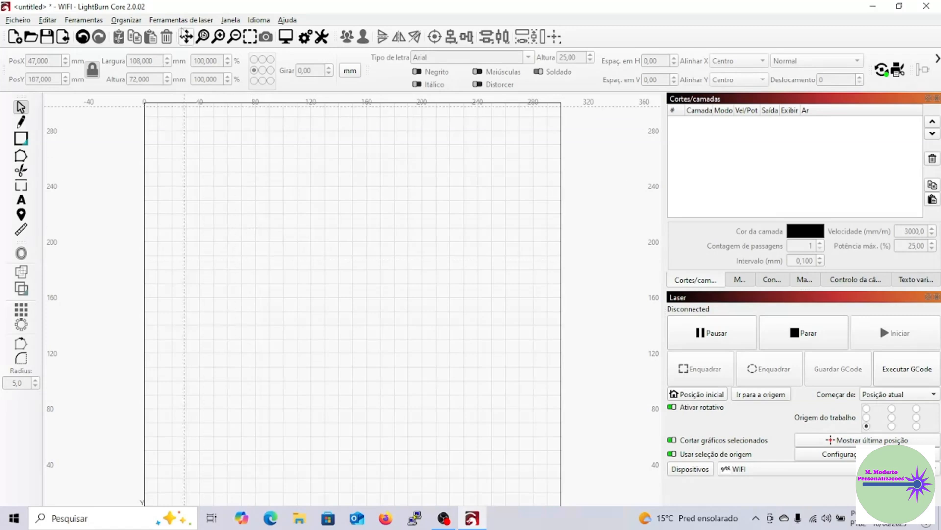
Switch the active laser device from WIFI to Congrow and open its machine settings.
click(182, 21)
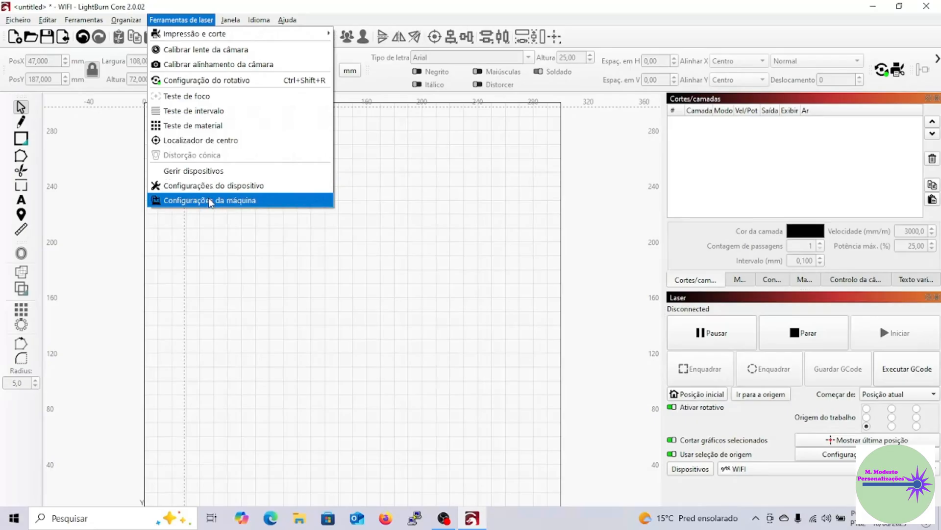
click(802, 469)
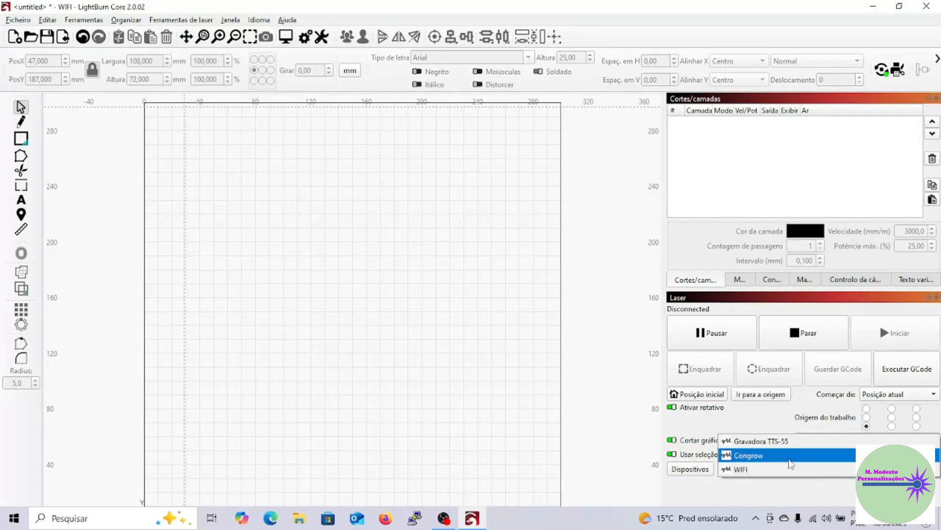
click(791, 463)
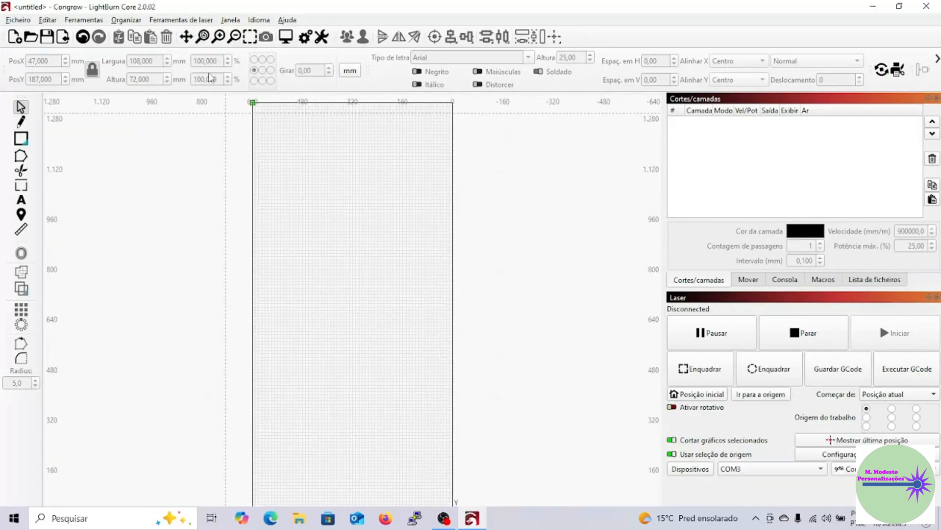
click(181, 19)
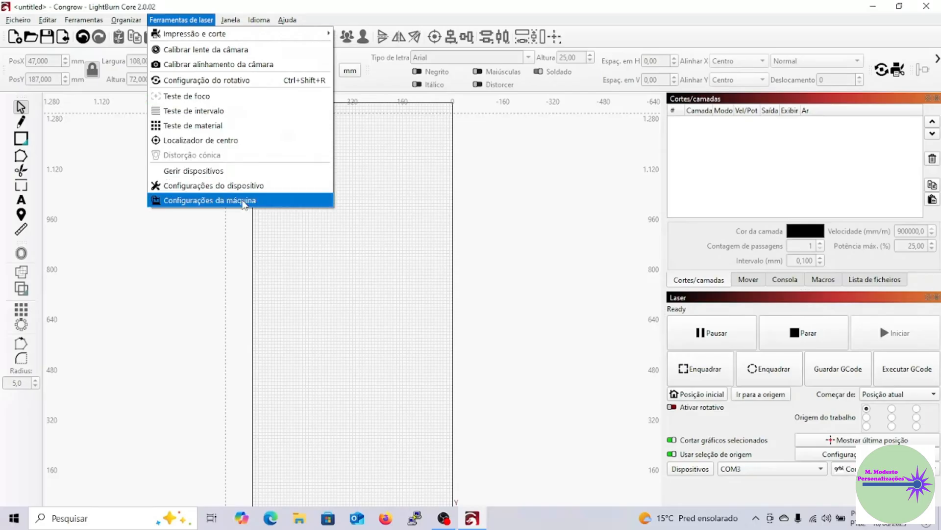
click(244, 201)
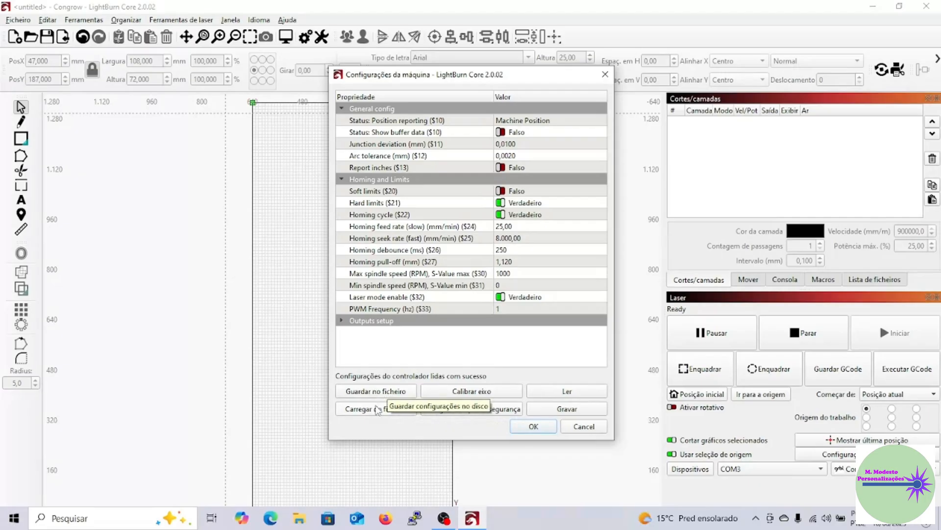
click(378, 410)
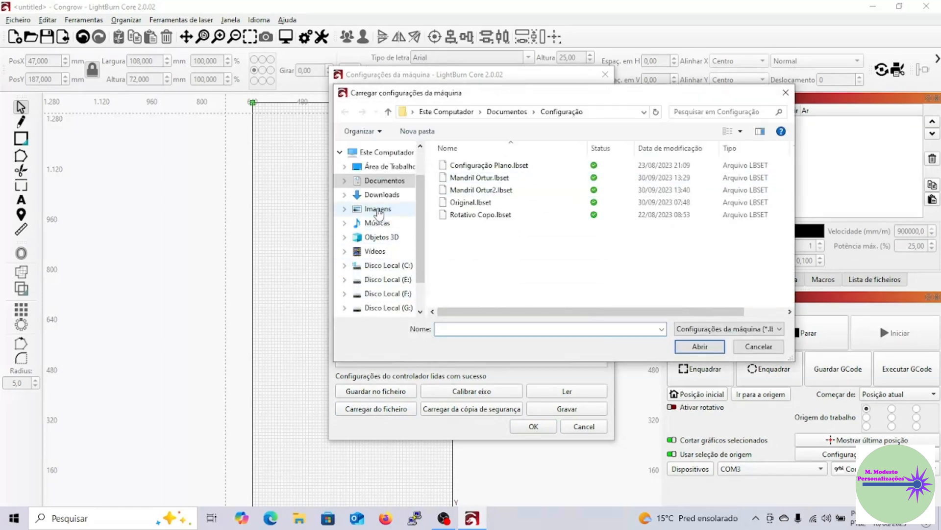
click(386, 200)
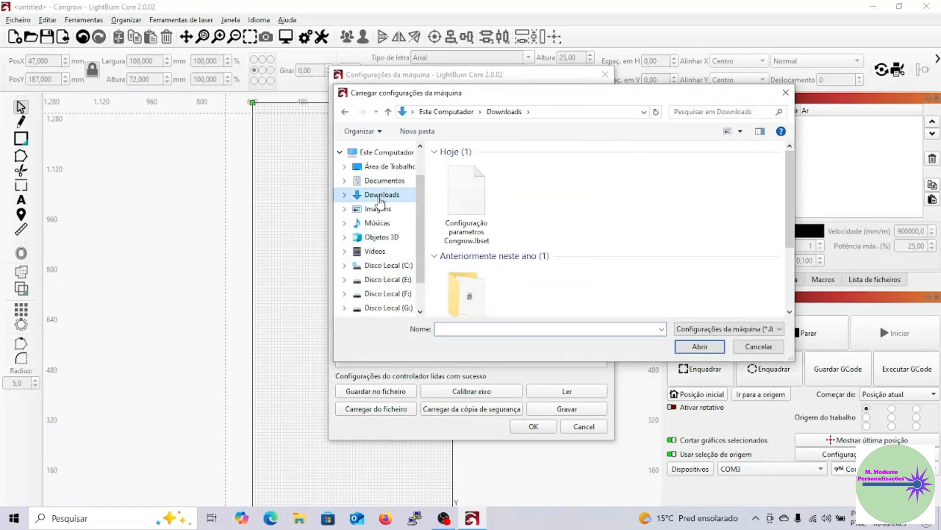
click(473, 185)
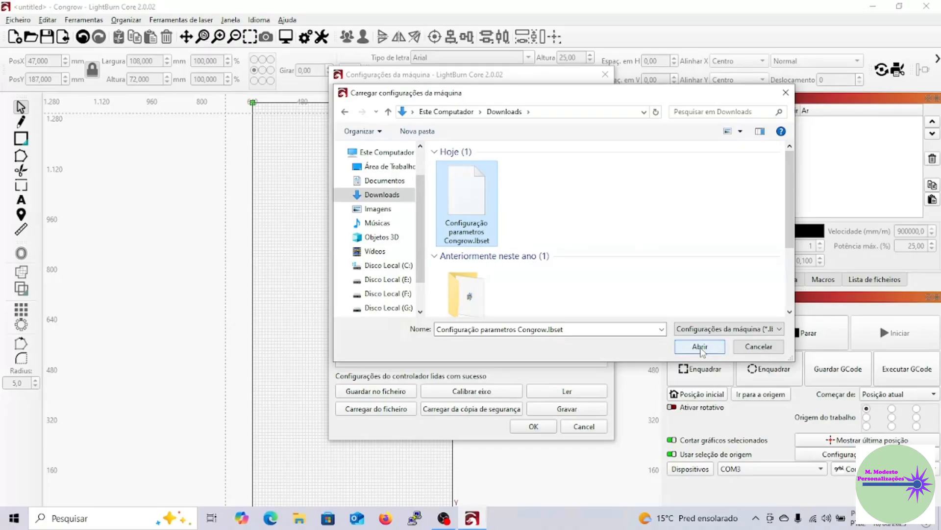
click(758, 347)
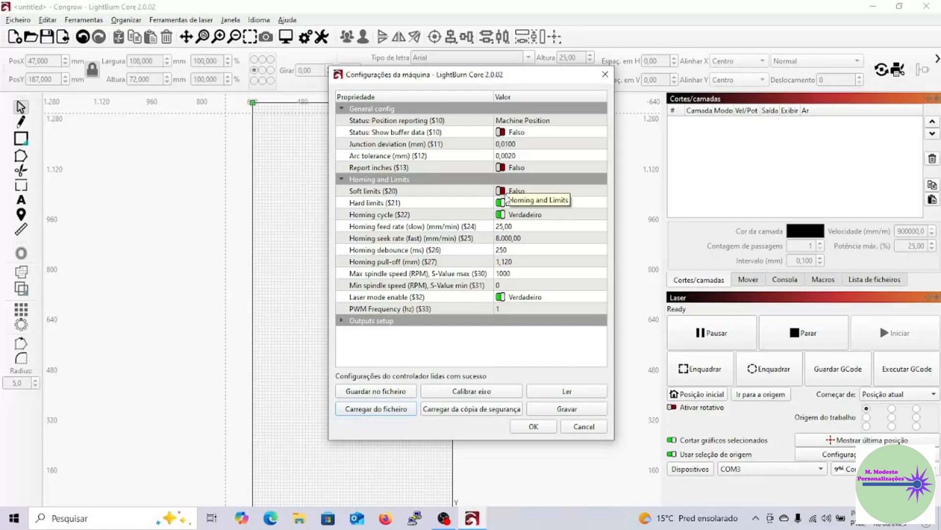
Enable Soft limits ($20) in the Congrow machine settings and write the change to the controller.
click(501, 196)
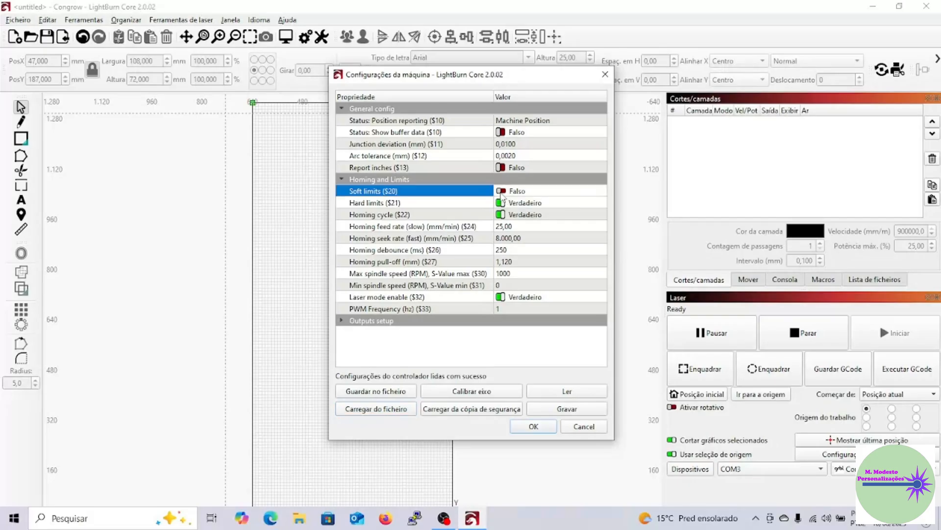
click(501, 192)
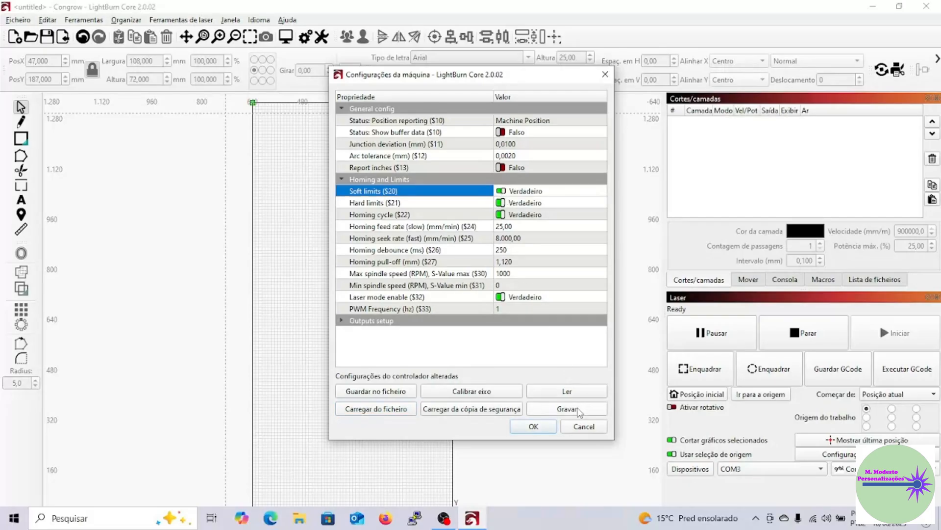
click(575, 411)
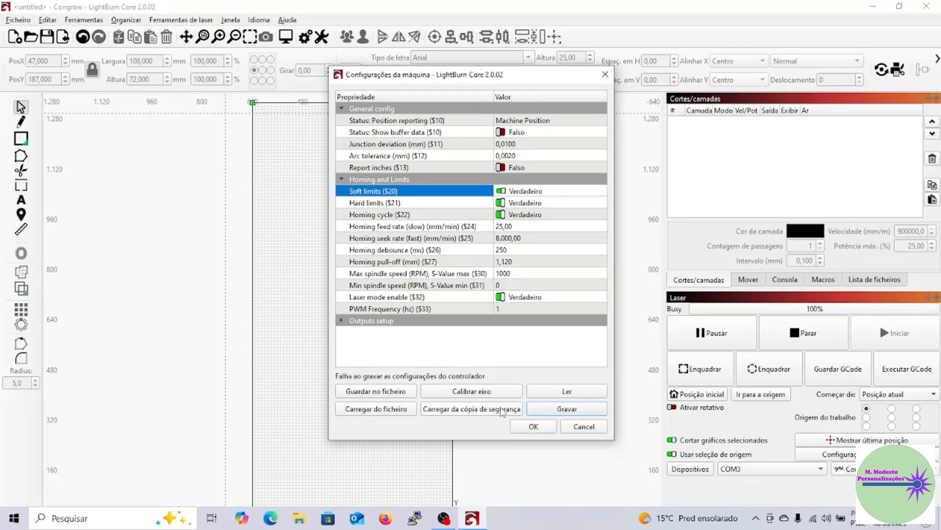
click(526, 427)
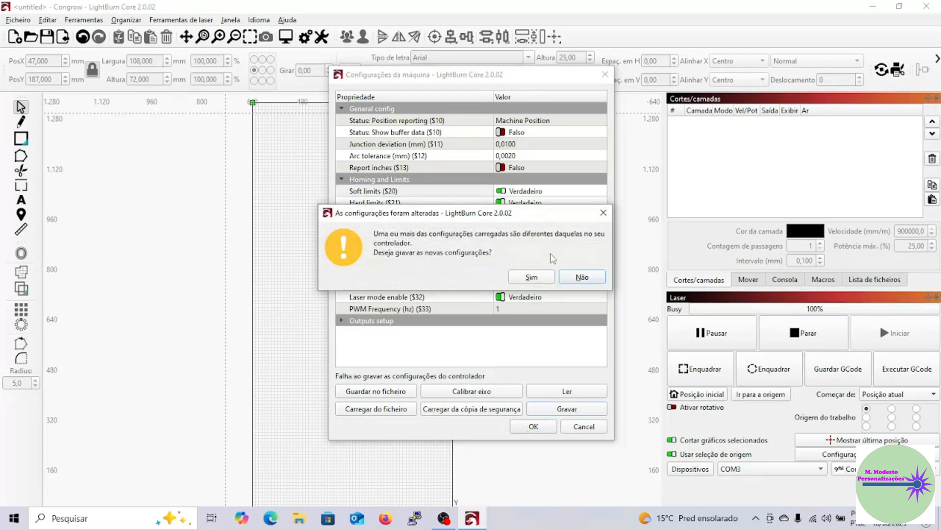
click(541, 278)
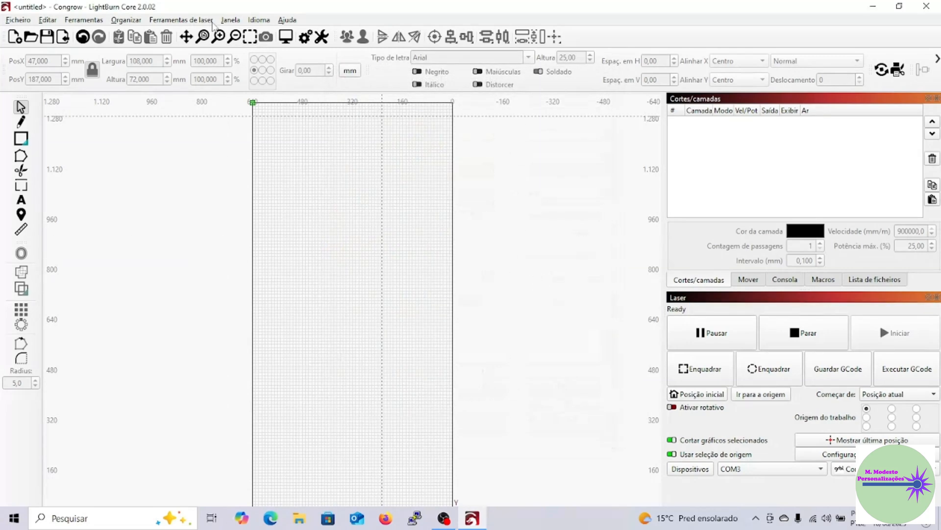
Load Configuração parametros Congrow.lbset from Downloads into the machine settings and write the loaded values to the controller.
click(211, 22)
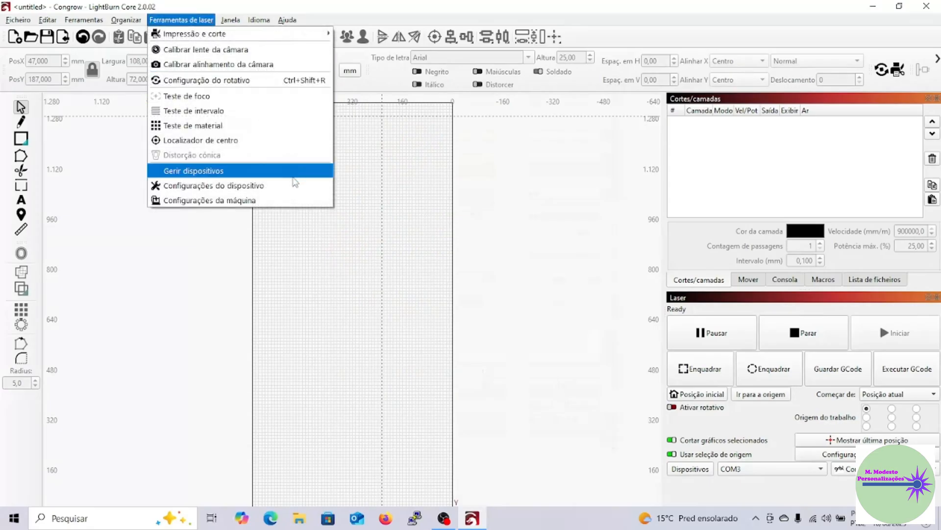
click(284, 201)
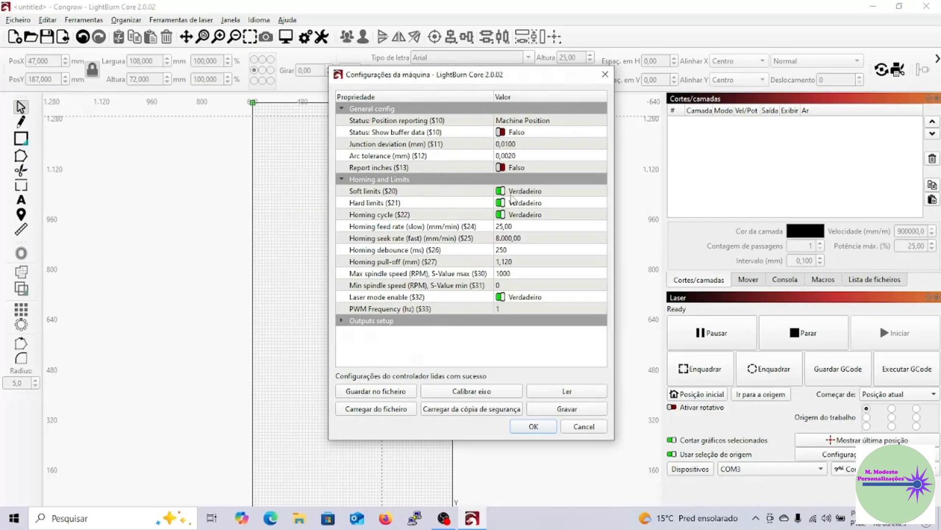
click(375, 411)
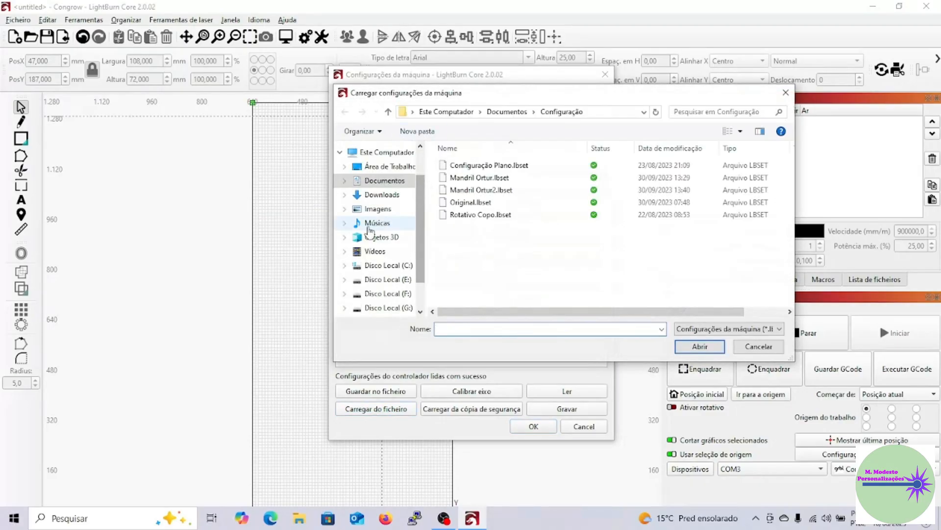
click(375, 196)
click(473, 186)
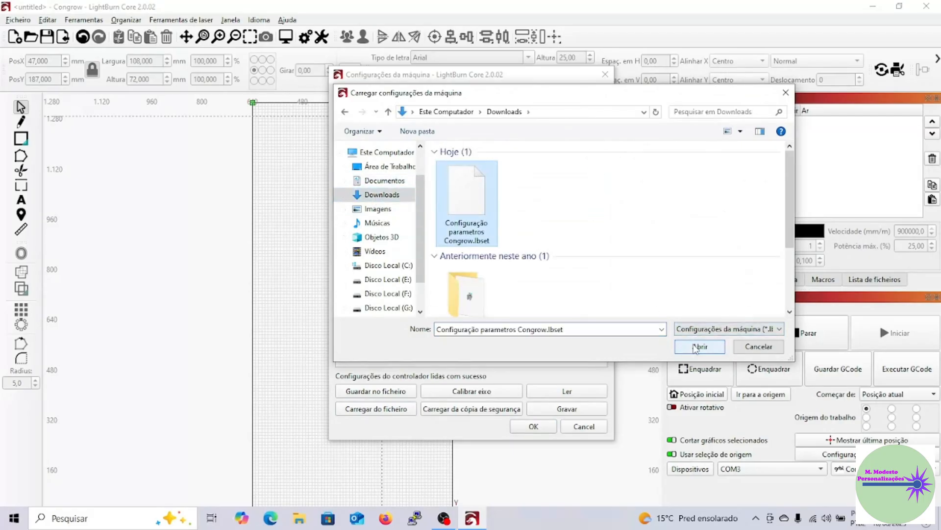
click(696, 347)
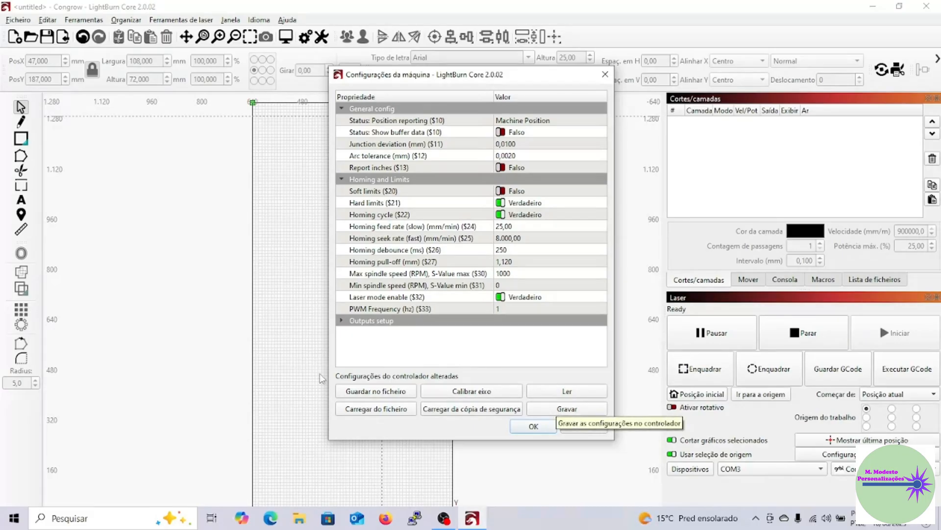
click(567, 410)
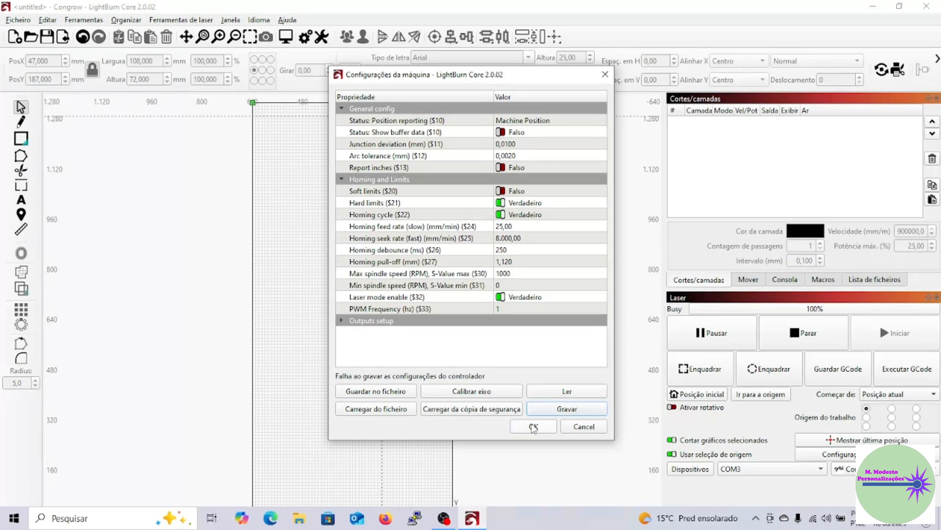
click(533, 427)
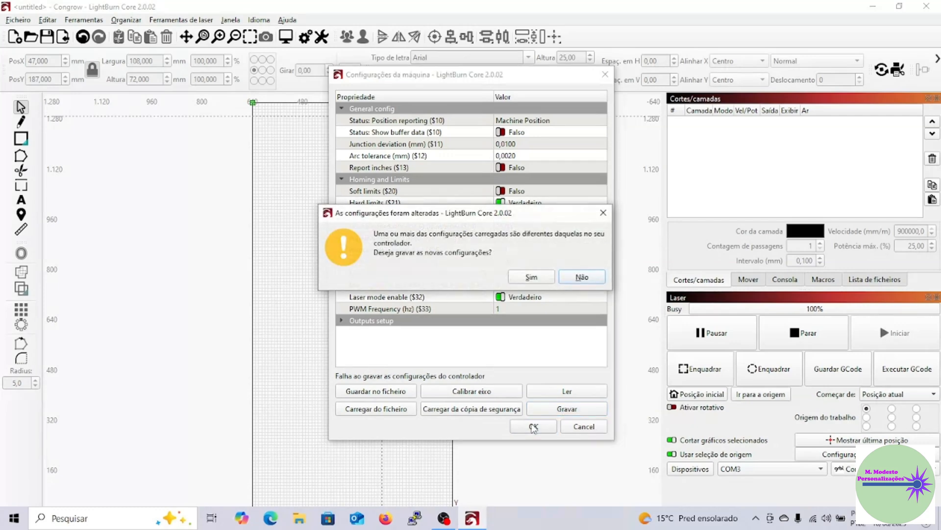
click(532, 277)
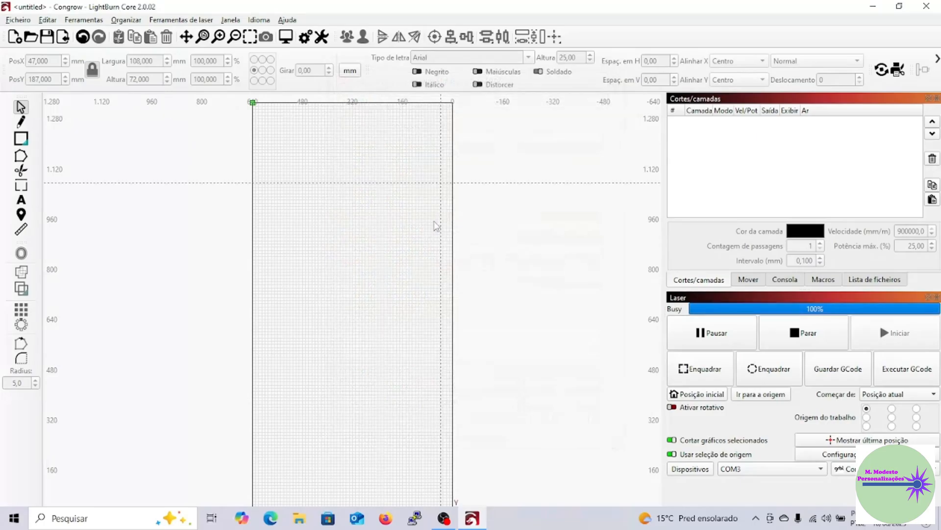
Reopen the machine settings to check the Soft limits ($20) value, and close them without changes.
click(195, 22)
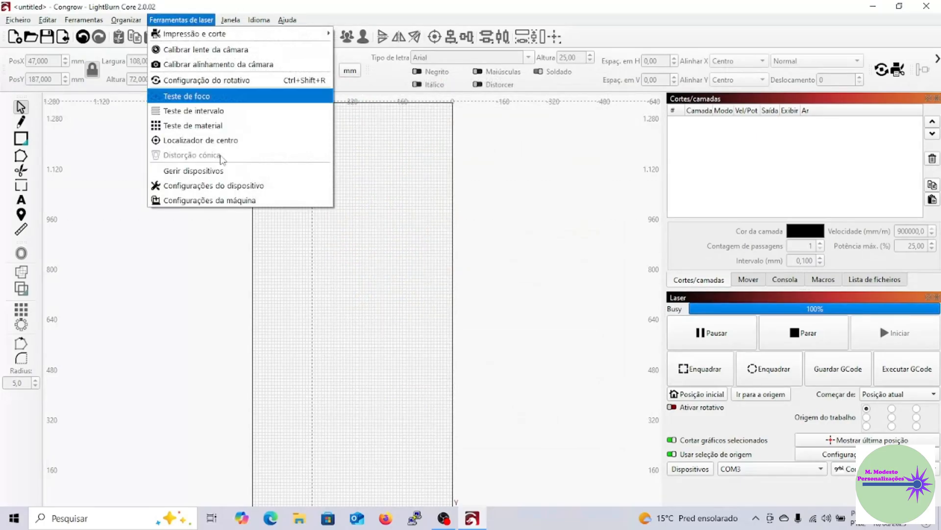
click(251, 201)
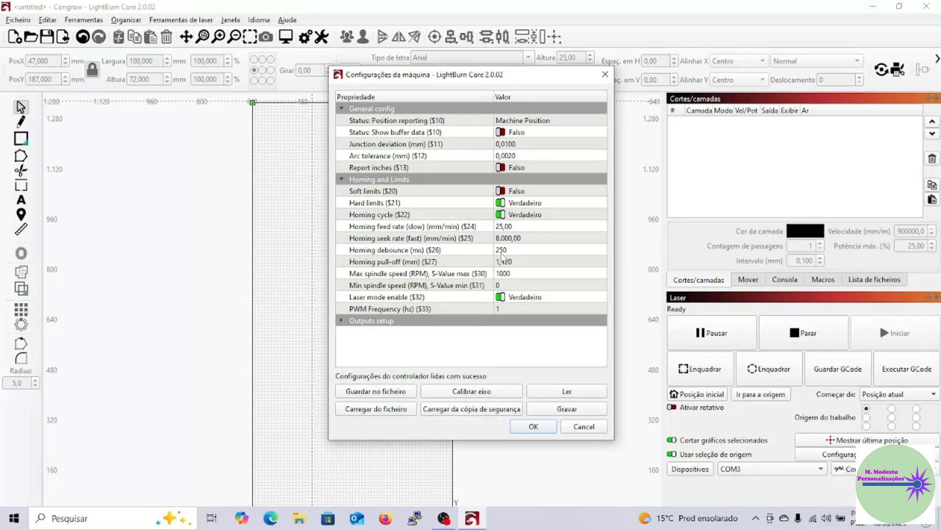
click(502, 191)
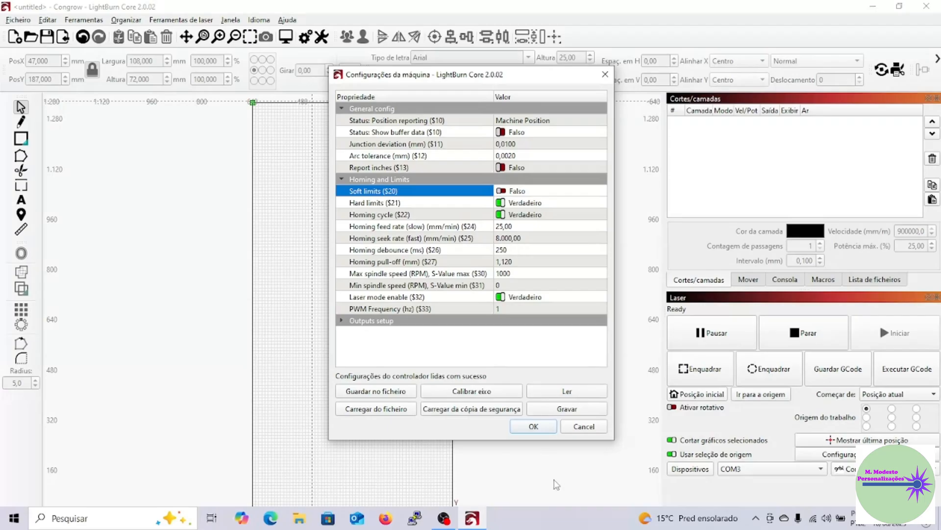
click(584, 426)
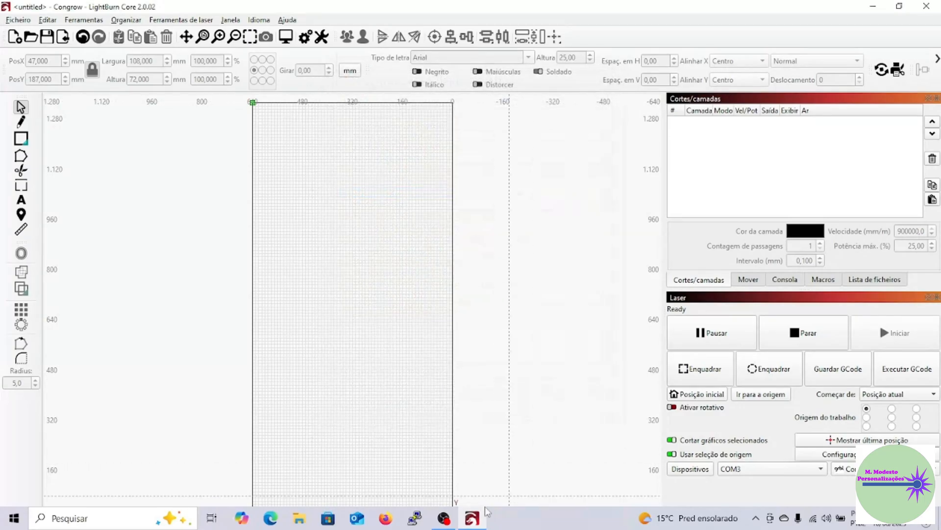
Switch to OBS and make the hidden video capture device source visible in the scene.
click(444, 518)
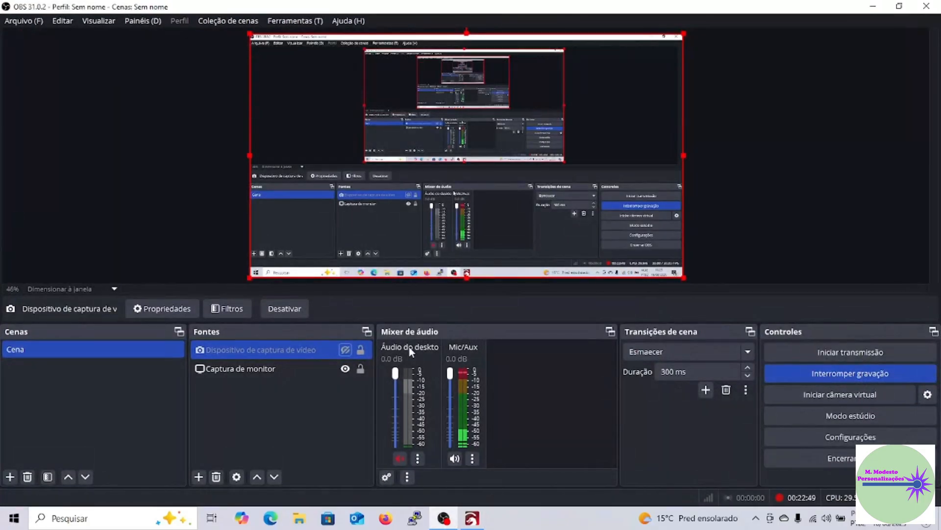
click(345, 350)
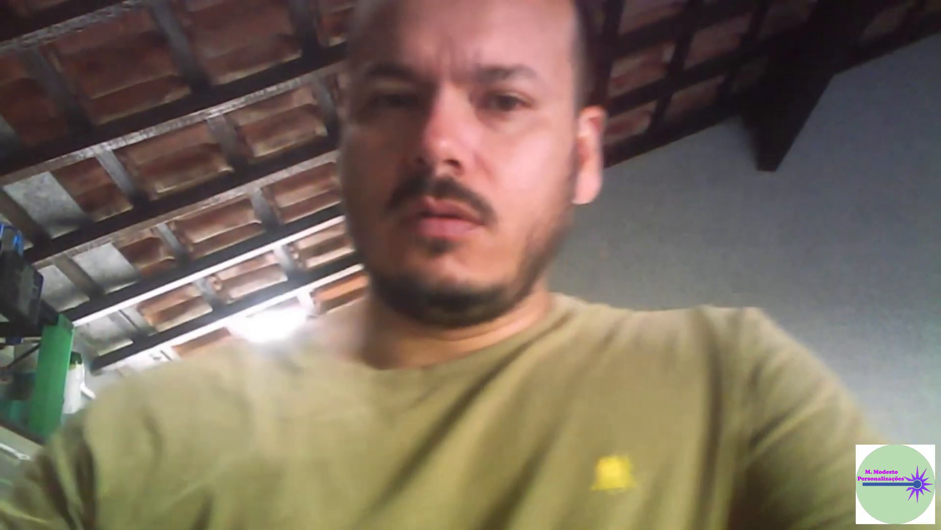